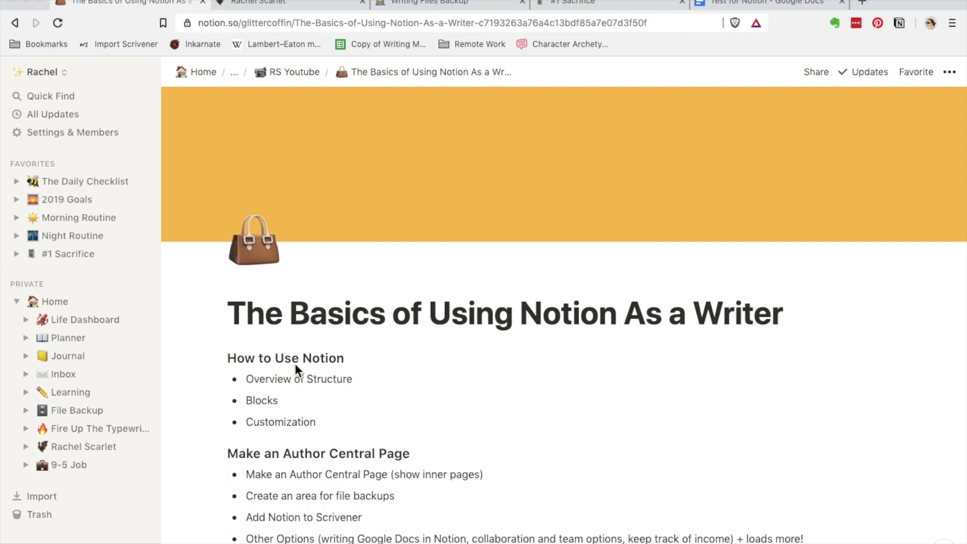
- Try moving the Blocks bullet under Overview of Structure, then restore it as its own bullet
{"action": "scroll", "coordinate": [295, 364], "scroll_direction": "down", "scroll_amount": 3}
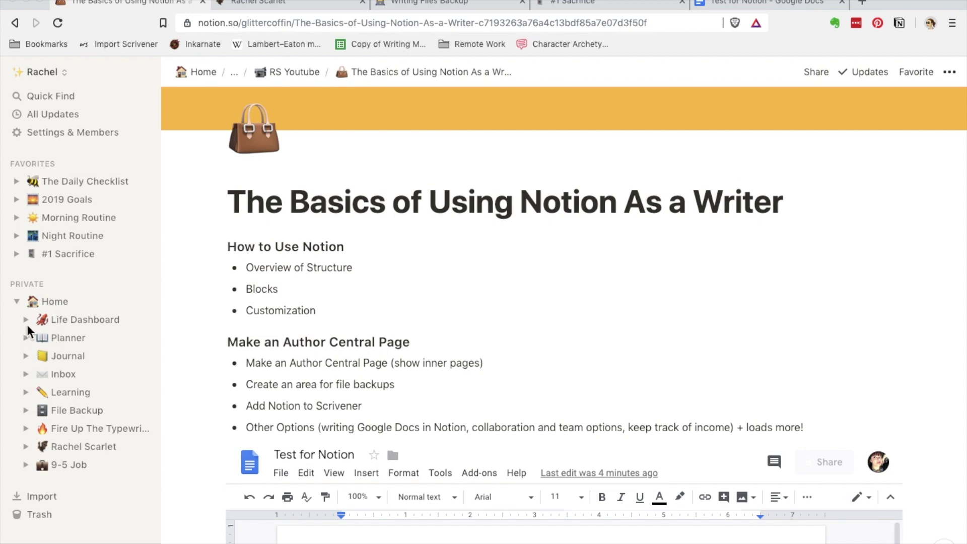
{"action": "scroll", "coordinate": [216, 286], "scroll_direction": "up", "scroll_amount": 3}
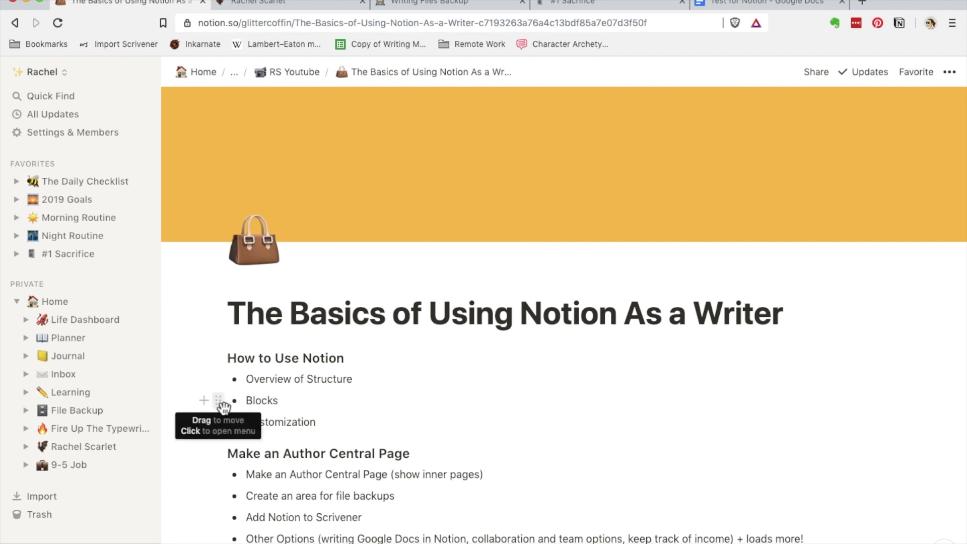
{"action": "left_click_drag", "start_coordinate": [222, 404], "coordinate": [917, 379]}
{"action": "left_click", "coordinate": [643, 391]}
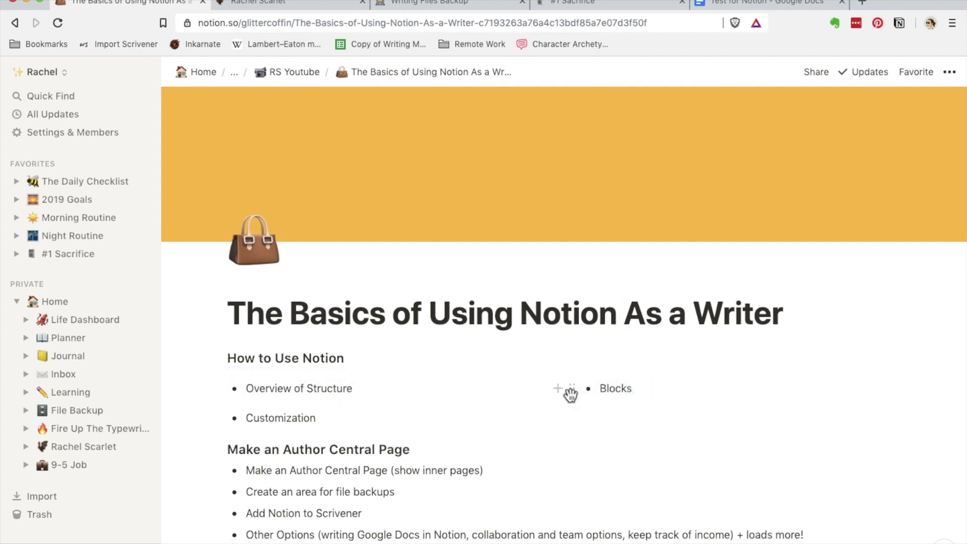
{"action": "left_click_drag", "start_coordinate": [574, 391], "coordinate": [229, 402]}
{"action": "left_click", "coordinate": [302, 400]}
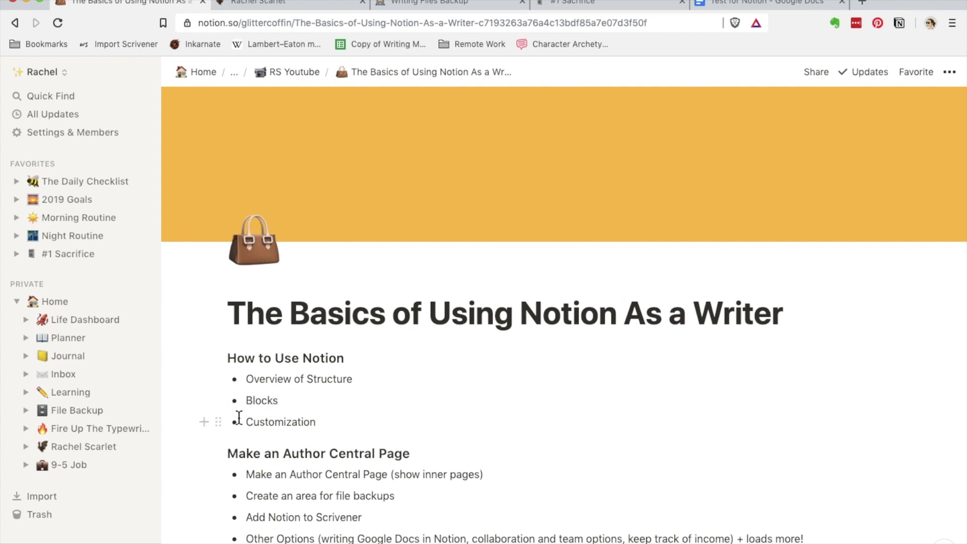
- Add an empty line below Customization and type / to browse the block-type list
{"action": "left_click", "coordinate": [208, 422]}
{"action": "left_click", "coordinate": [274, 445]}
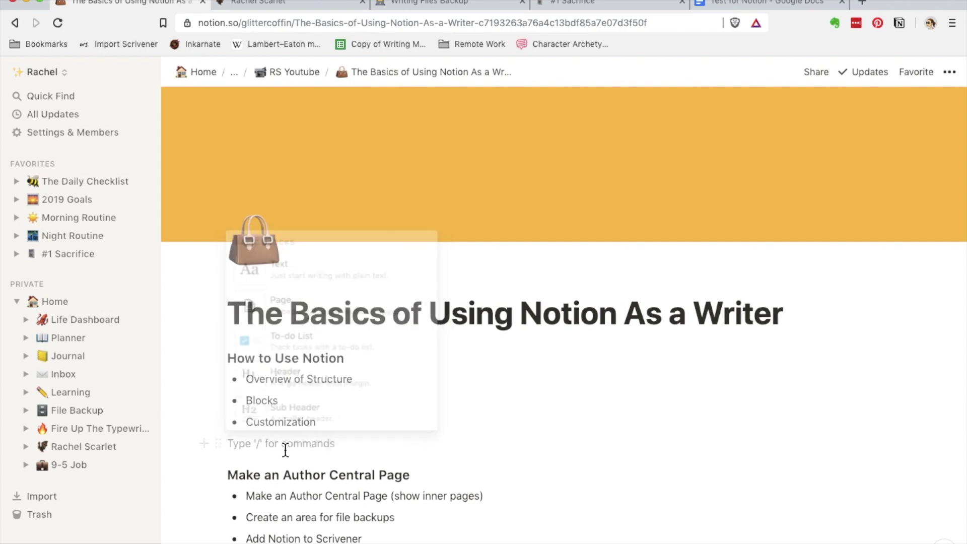
{"action": "key", "text": "Return"}
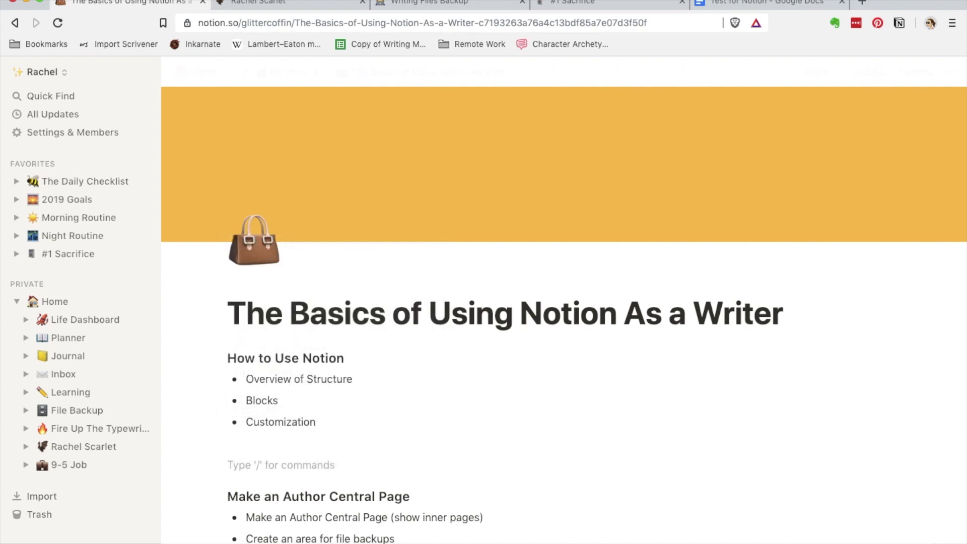
{"action": "type", "text": "/"}
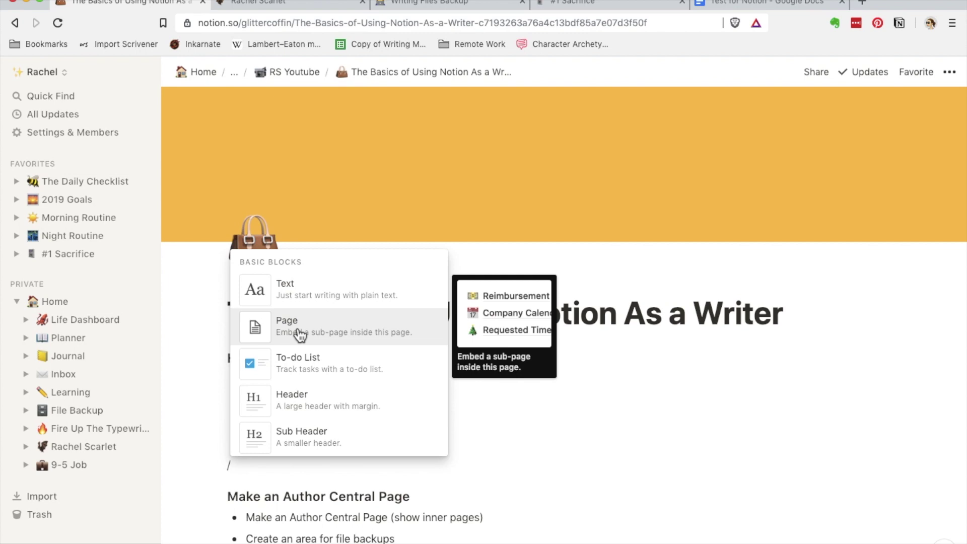
{"action": "scroll", "coordinate": [322, 337], "scroll_direction": "down", "scroll_amount": 2}
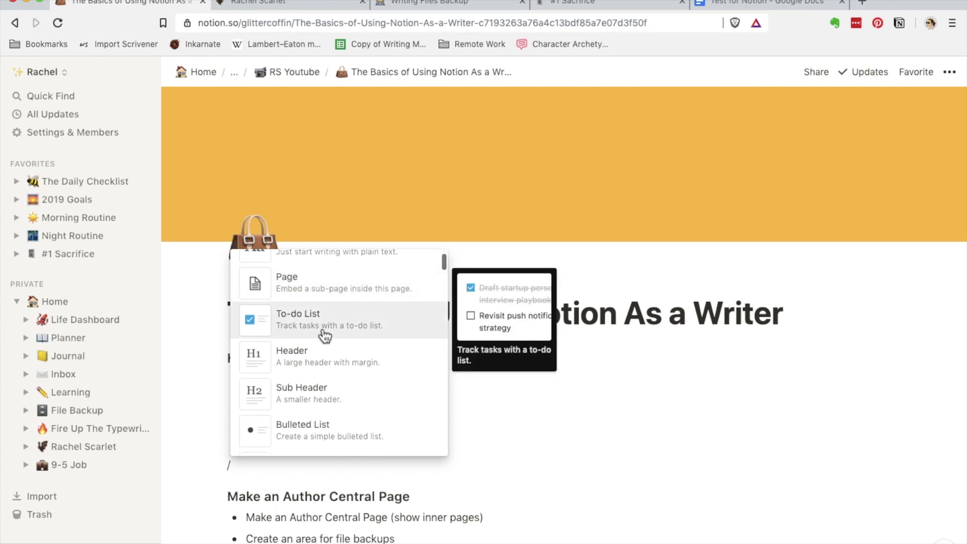
{"action": "scroll", "coordinate": [323, 362], "scroll_direction": "down", "scroll_amount": 3}
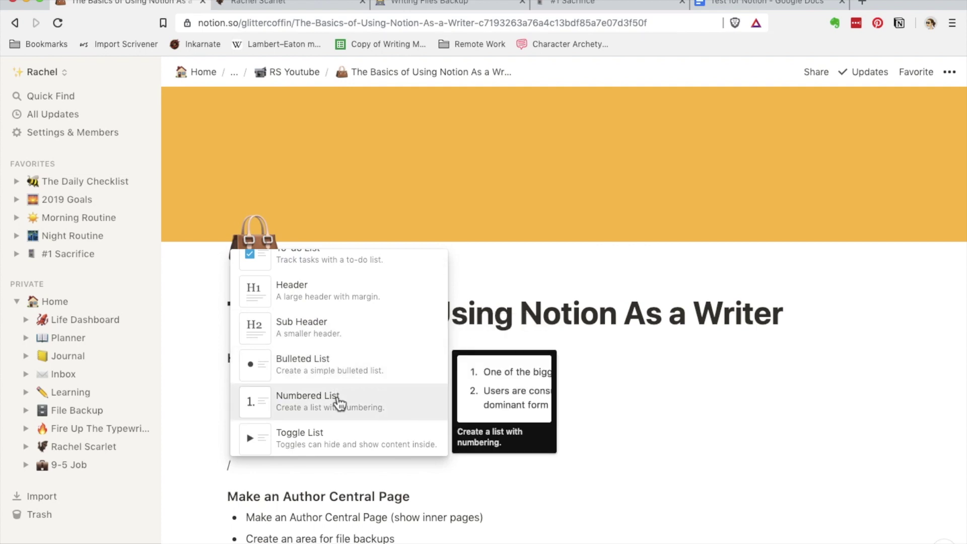
{"action": "scroll", "coordinate": [338, 403], "scroll_direction": "down", "scroll_amount": 7}
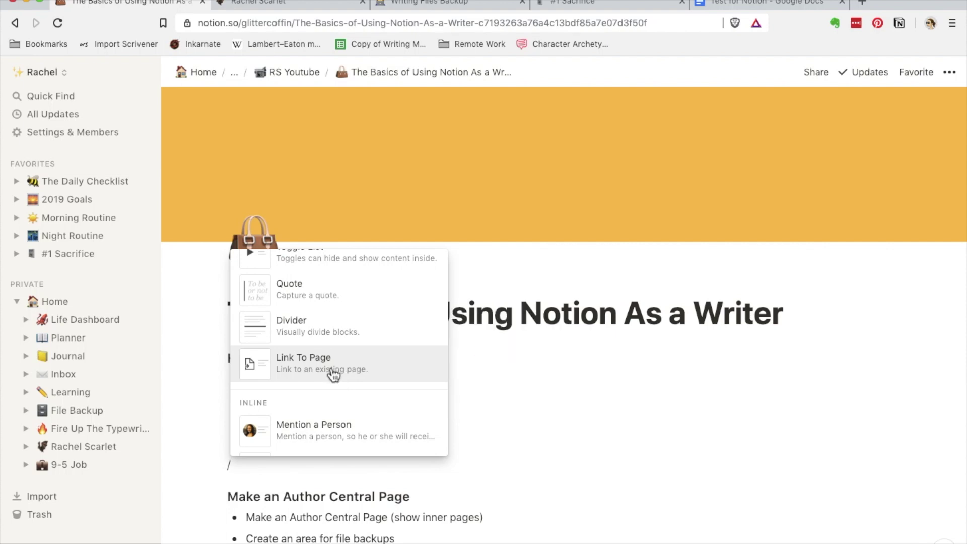
{"action": "scroll", "coordinate": [338, 372], "scroll_direction": "down", "scroll_amount": 4}
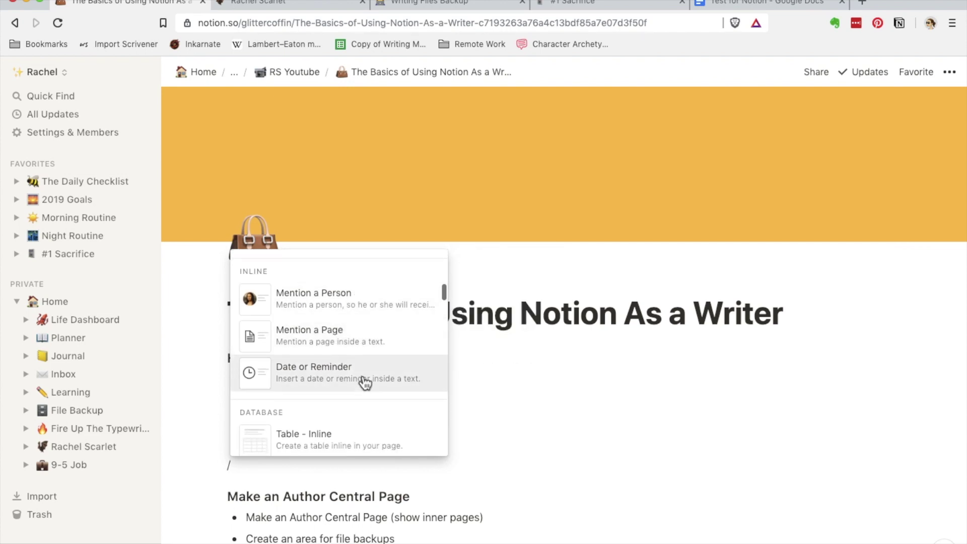
{"action": "scroll", "coordinate": [364, 382], "scroll_direction": "down", "scroll_amount": 1}
{"action": "scroll", "coordinate": [365, 383], "scroll_direction": "down", "scroll_amount": 5}
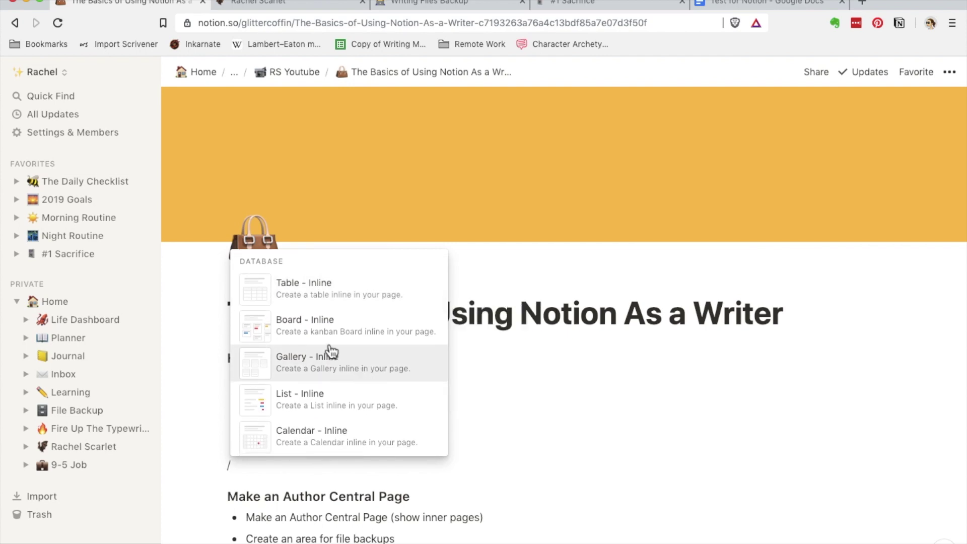
- Insert an inline kanban board, then delete the Untitled board
{"action": "left_click", "coordinate": [295, 333]}
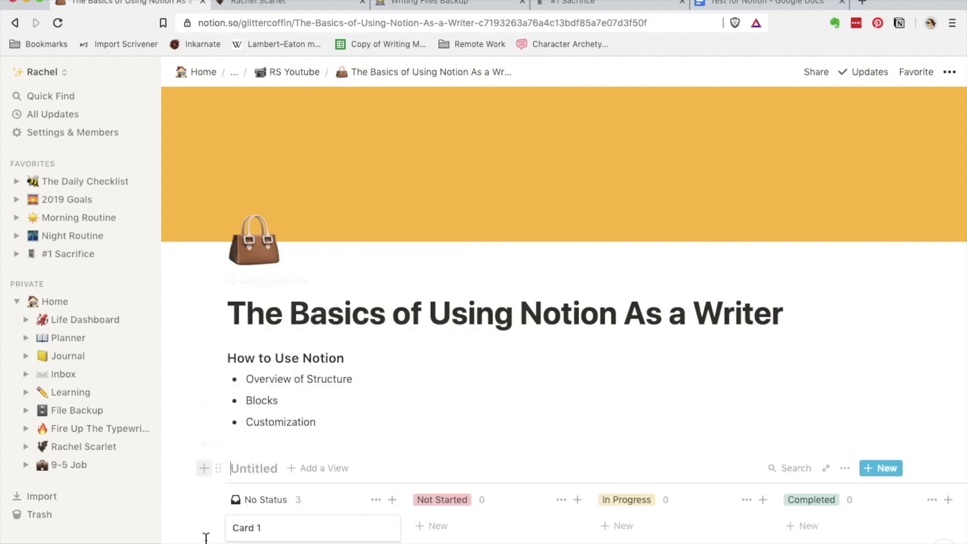
{"action": "scroll", "coordinate": [206, 537], "scroll_direction": "down", "scroll_amount": 2}
{"action": "scroll", "coordinate": [206, 536], "scroll_direction": "down", "scroll_amount": 5}
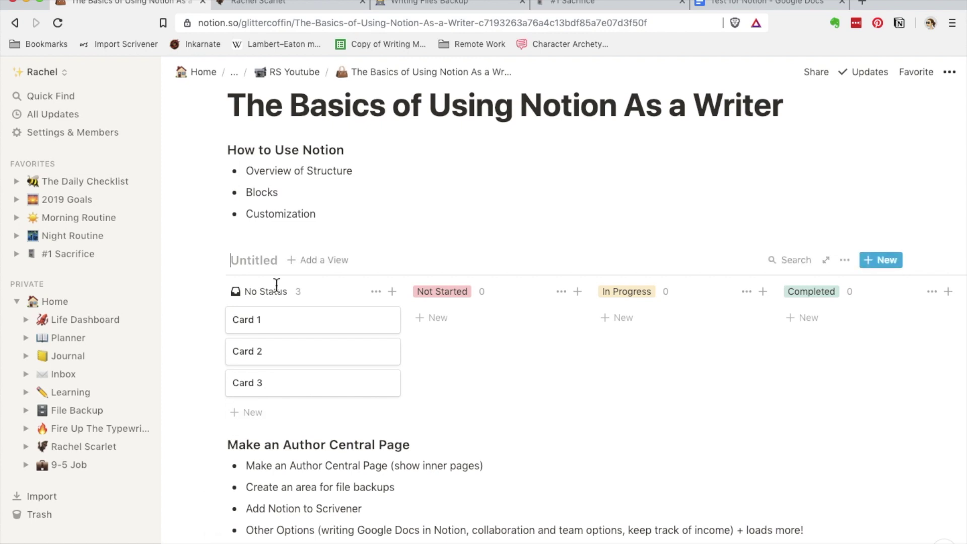
{"action": "left_click", "coordinate": [231, 259]}
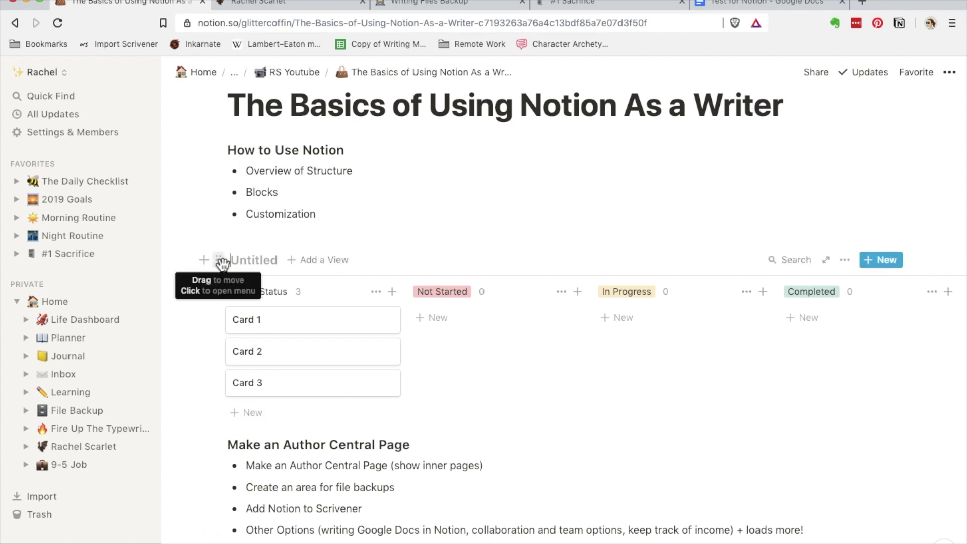
{"action": "left_click", "coordinate": [219, 261]}
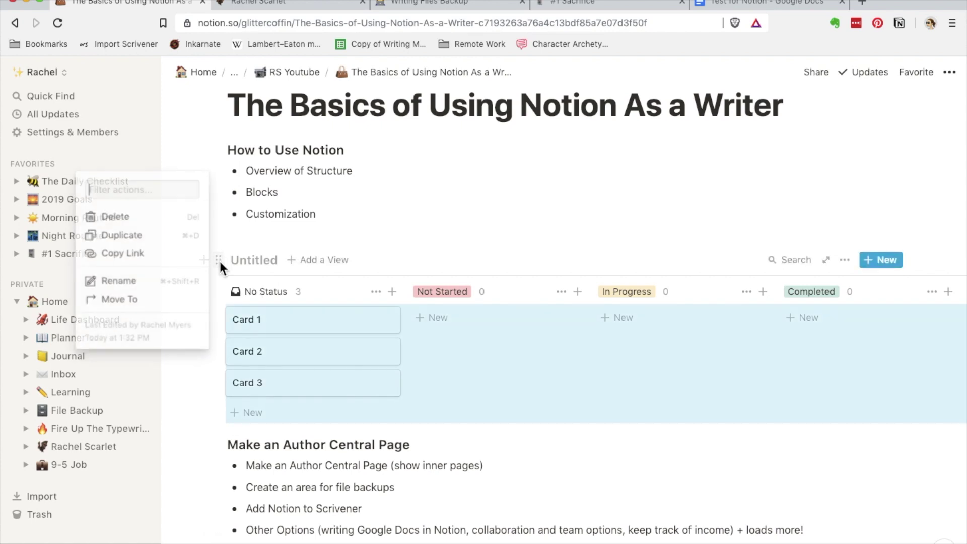
{"action": "left_click", "coordinate": [163, 222]}
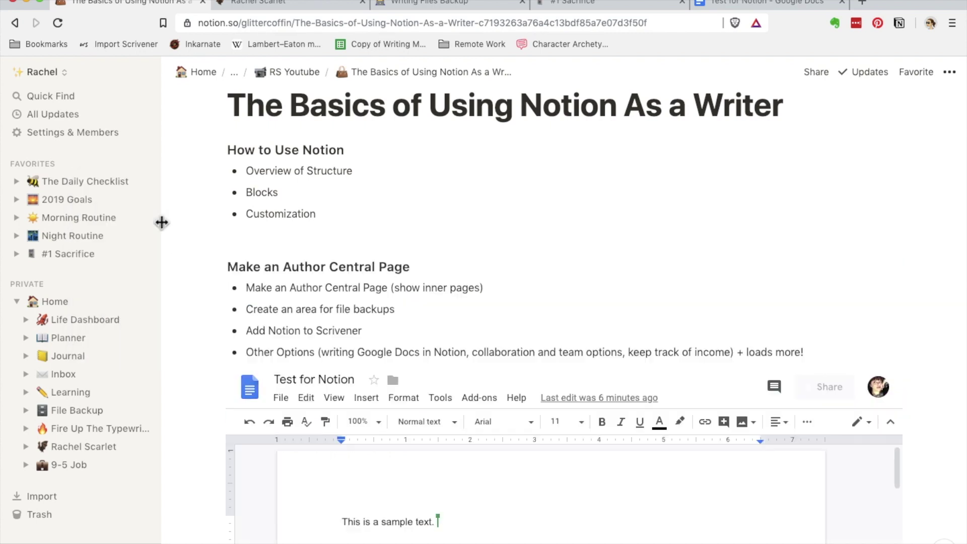
- Browse the block-type list and dismiss it without inserting anything
{"action": "left_click", "coordinate": [205, 235]}
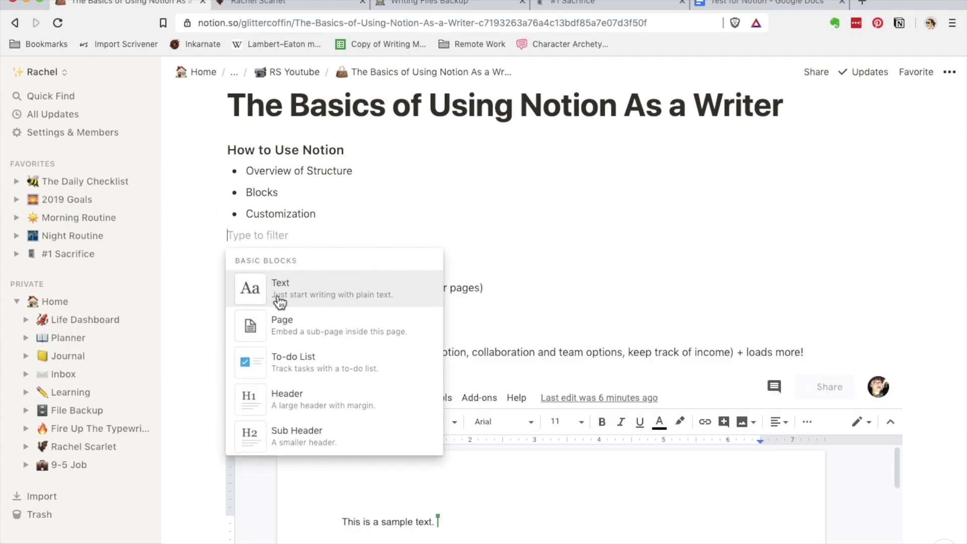
{"action": "scroll", "coordinate": [282, 314], "scroll_direction": "down", "scroll_amount": 10}
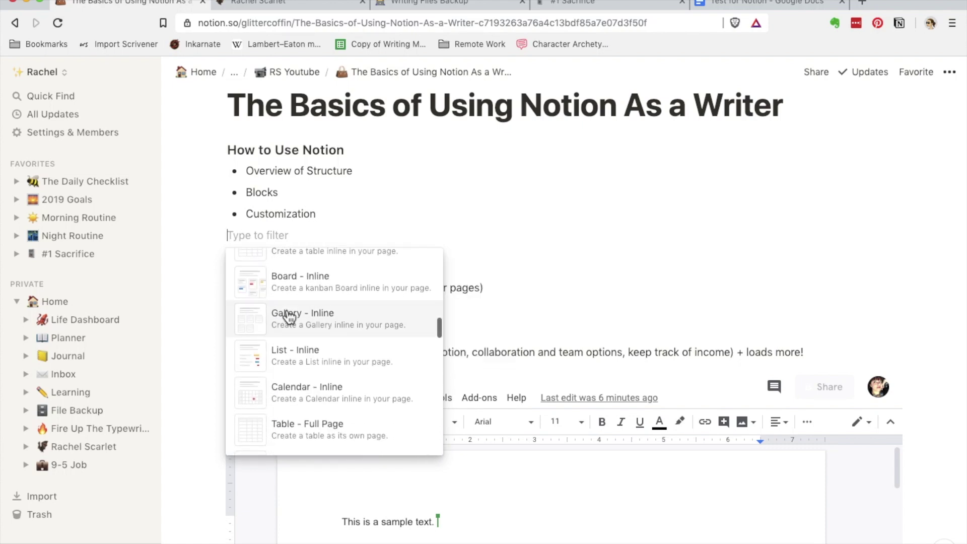
{"action": "scroll", "coordinate": [318, 315], "scroll_direction": "up", "scroll_amount": 2}
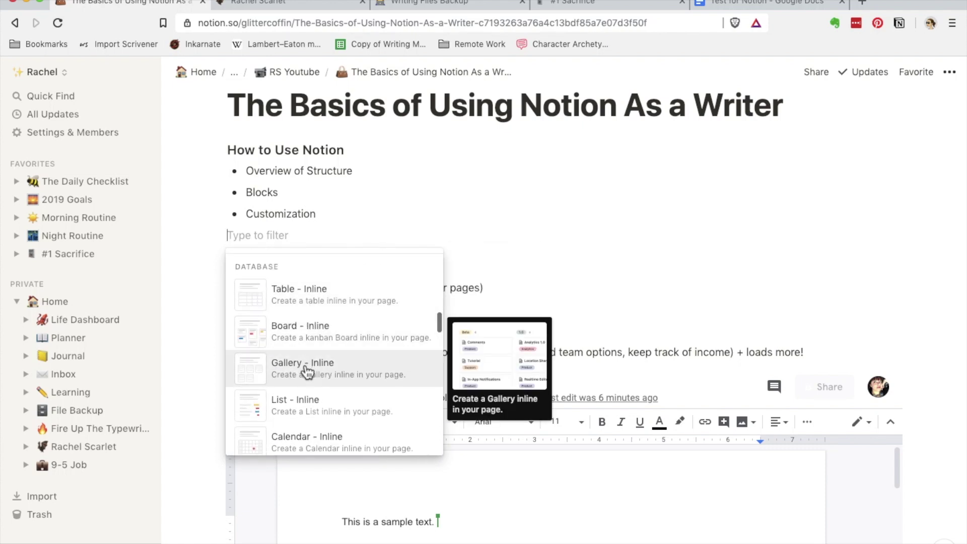
{"action": "scroll", "coordinate": [310, 370], "scroll_direction": "down", "scroll_amount": 2}
{"action": "scroll", "coordinate": [307, 373], "scroll_direction": "down", "scroll_amount": 3}
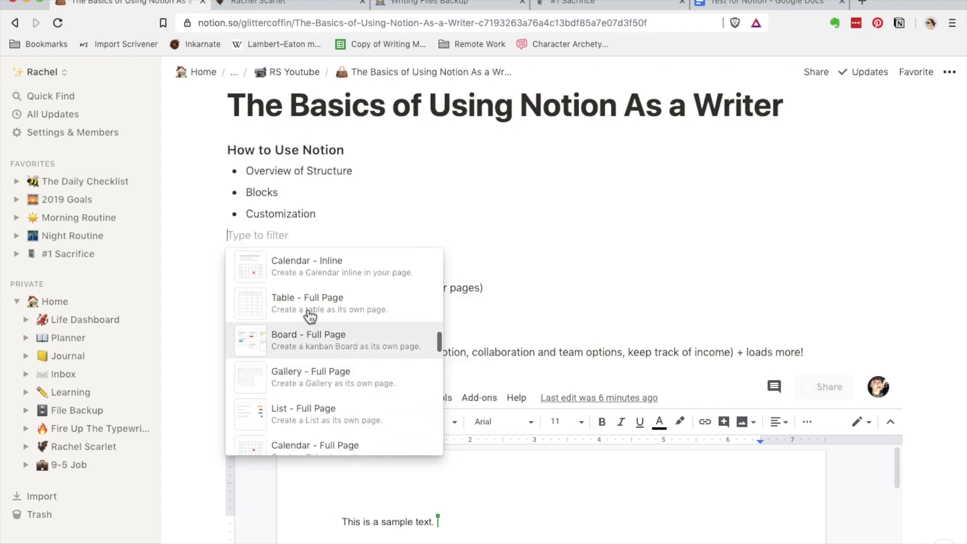
{"action": "scroll", "coordinate": [327, 413], "scroll_direction": "down", "scroll_amount": 5}
{"action": "scroll", "coordinate": [331, 426], "scroll_direction": "down", "scroll_amount": 4}
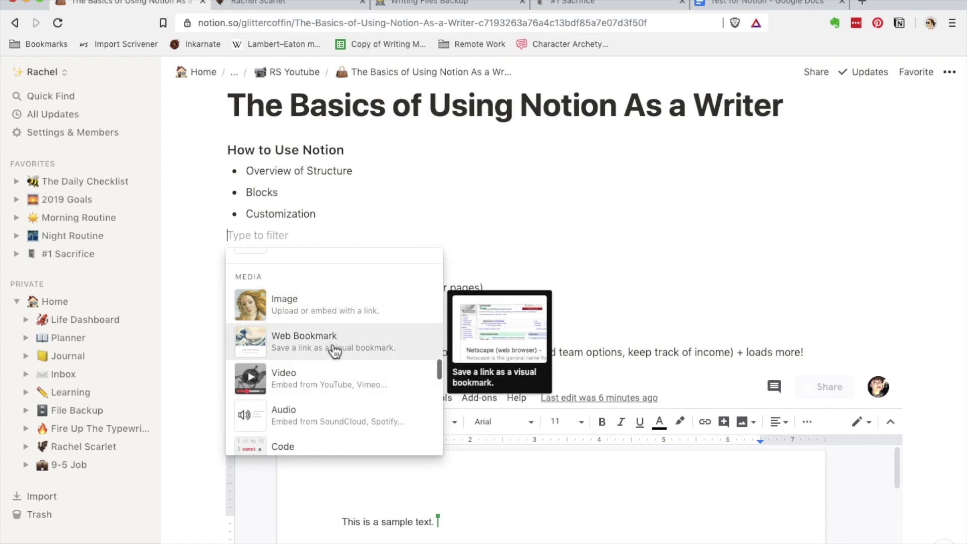
{"action": "scroll", "coordinate": [335, 351], "scroll_direction": "down", "scroll_amount": 5}
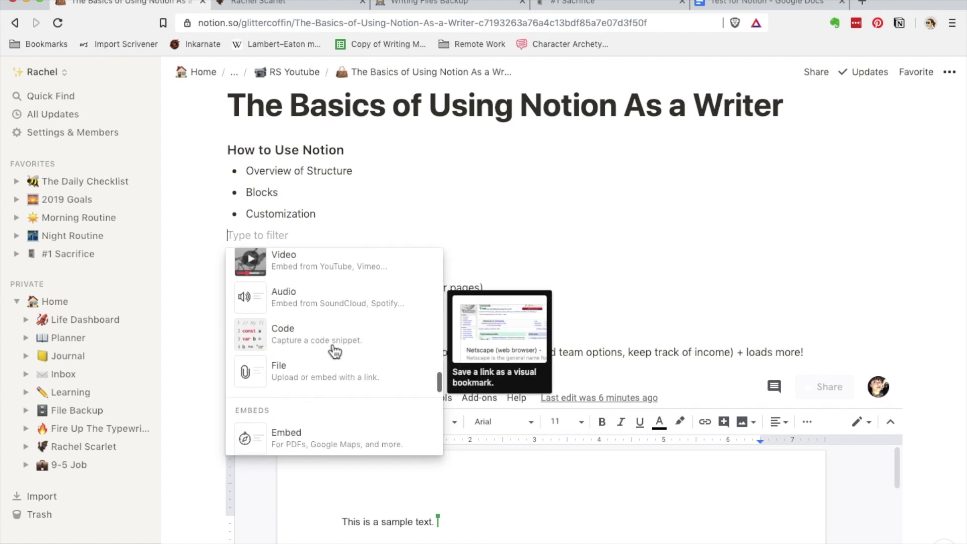
{"action": "scroll", "coordinate": [333, 337], "scroll_direction": "down", "scroll_amount": 4}
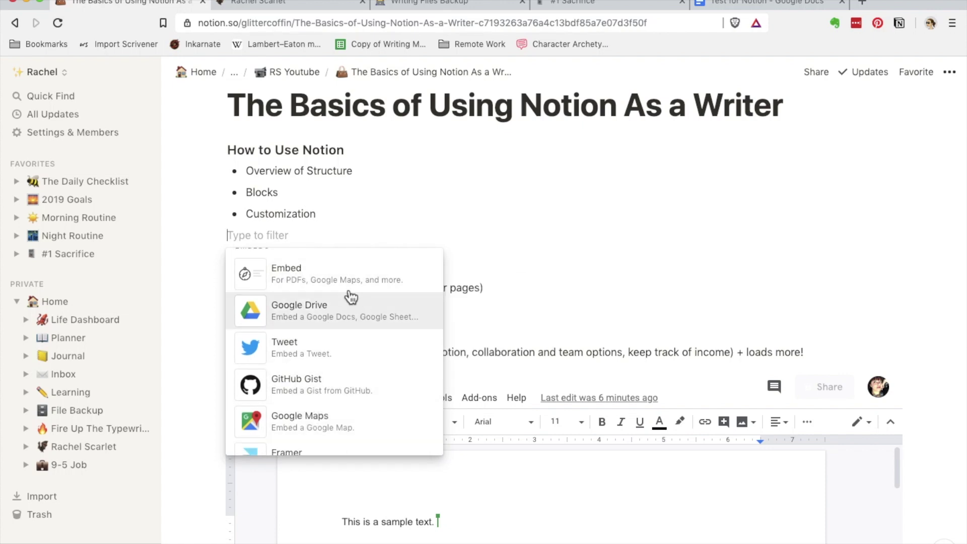
{"action": "scroll", "coordinate": [312, 327], "scroll_direction": "down", "scroll_amount": 5}
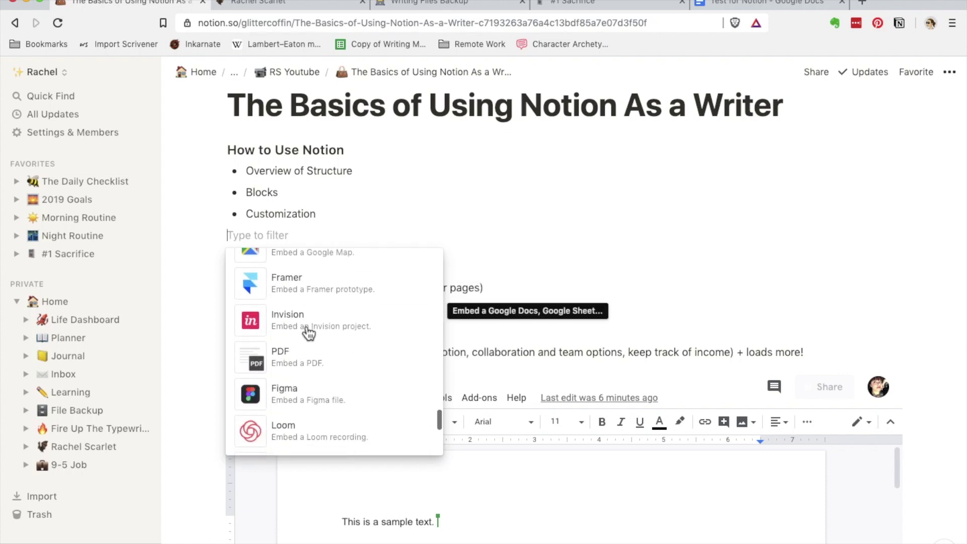
{"action": "scroll", "coordinate": [307, 331], "scroll_direction": "down", "scroll_amount": 6}
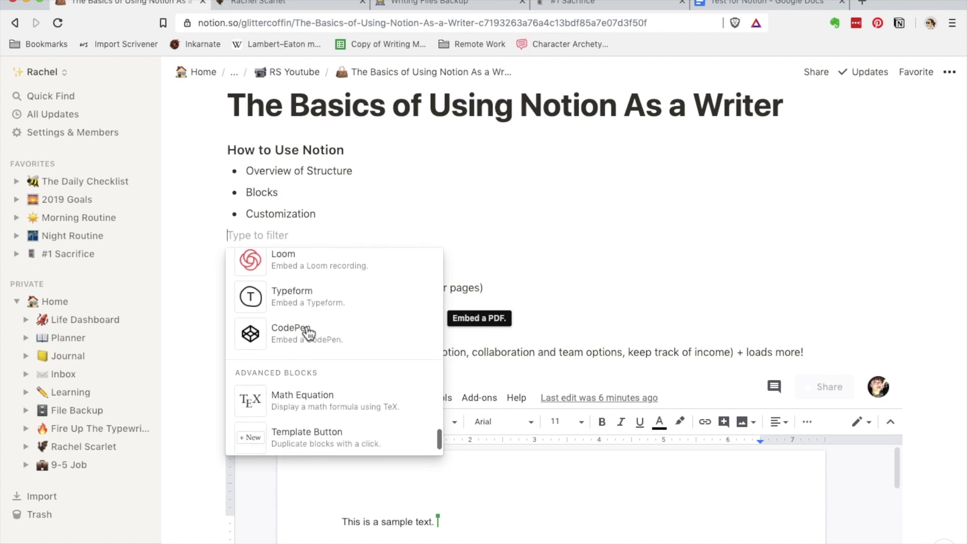
{"action": "left_click", "coordinate": [484, 298]}
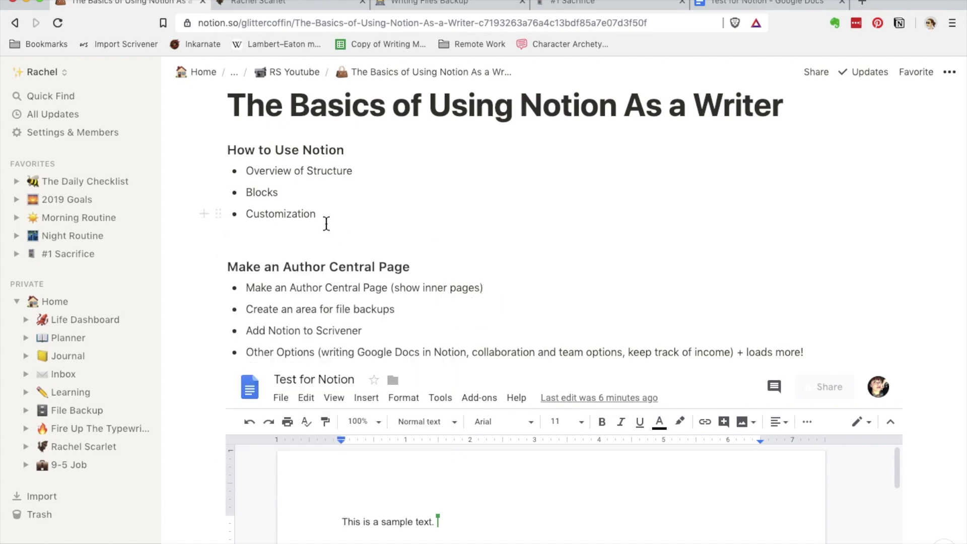
- Browse the page icon picker and close it, keeping the handbag icon
{"action": "scroll", "coordinate": [327, 232], "scroll_direction": "up", "scroll_amount": 5}
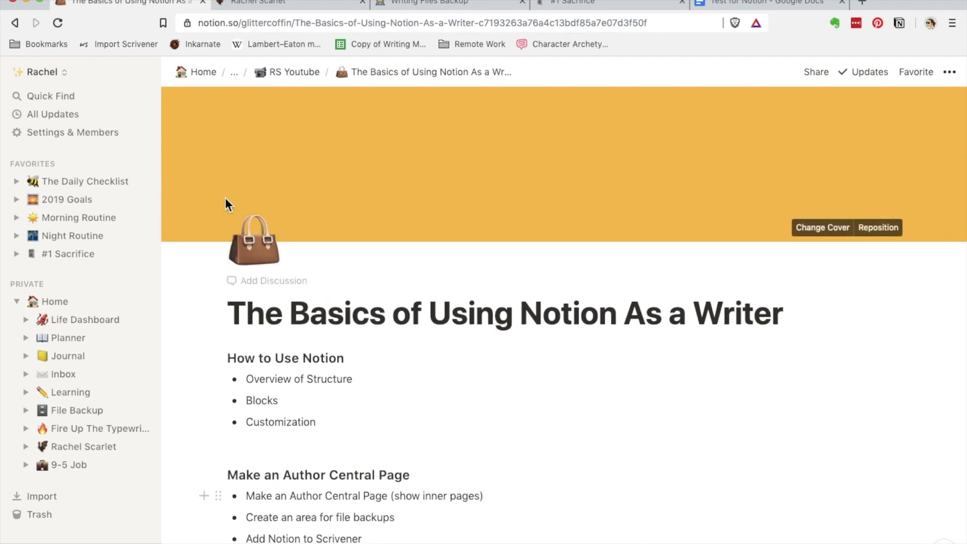
{"action": "left_click", "coordinate": [259, 256]}
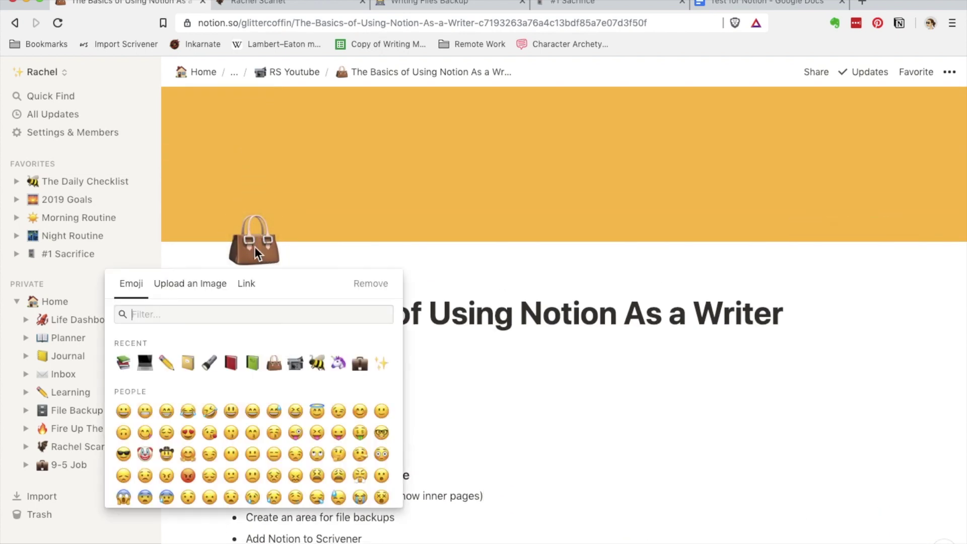
{"action": "scroll", "coordinate": [212, 484], "scroll_direction": "down", "scroll_amount": 5}
{"action": "scroll", "coordinate": [213, 483], "scroll_direction": "down", "scroll_amount": 5}
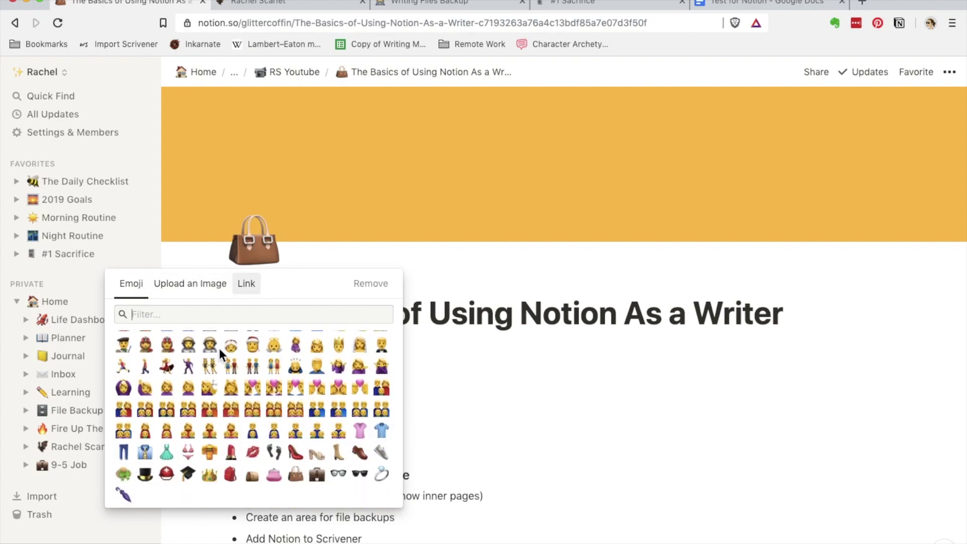
{"action": "scroll", "coordinate": [219, 348], "scroll_direction": "down", "scroll_amount": 6}
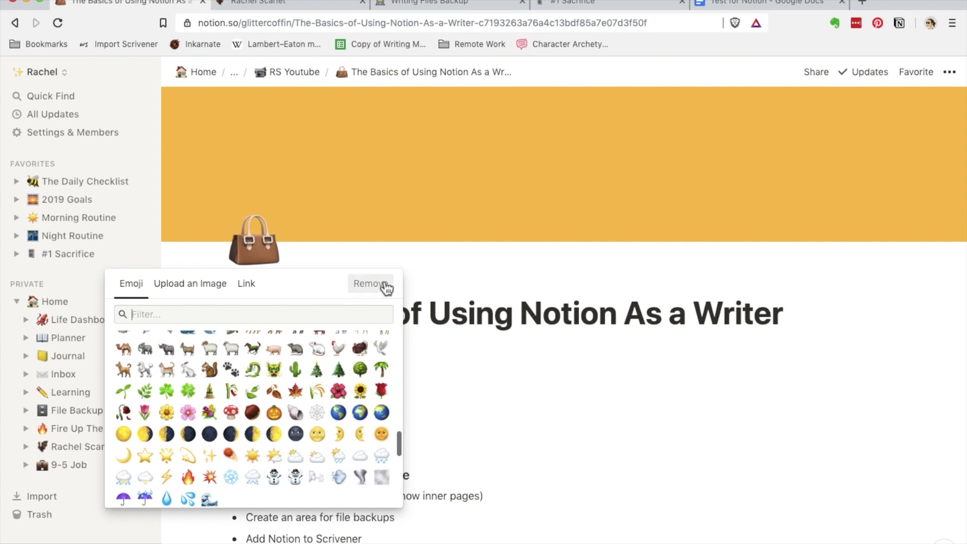
{"action": "scroll", "coordinate": [399, 458], "scroll_direction": "down", "scroll_amount": 10}
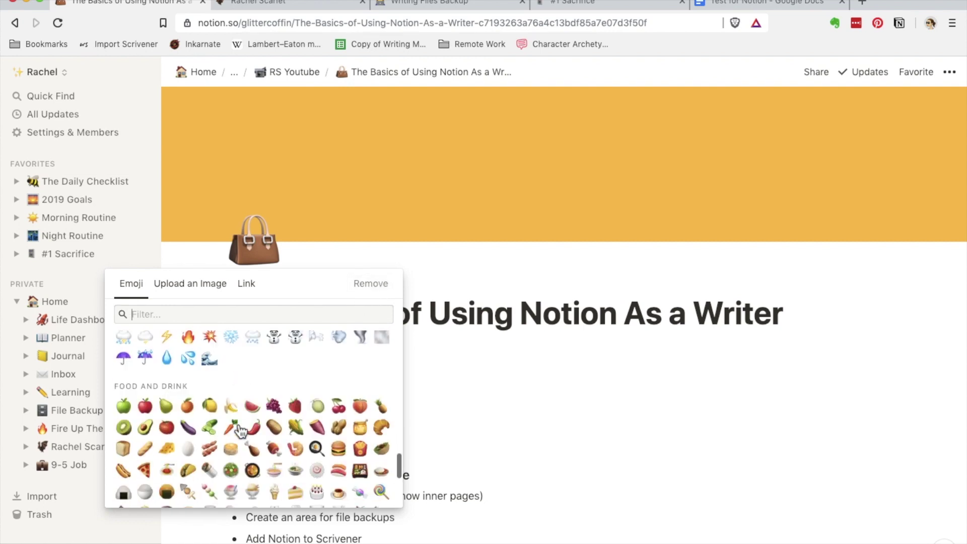
{"action": "left_click", "coordinate": [486, 357]}
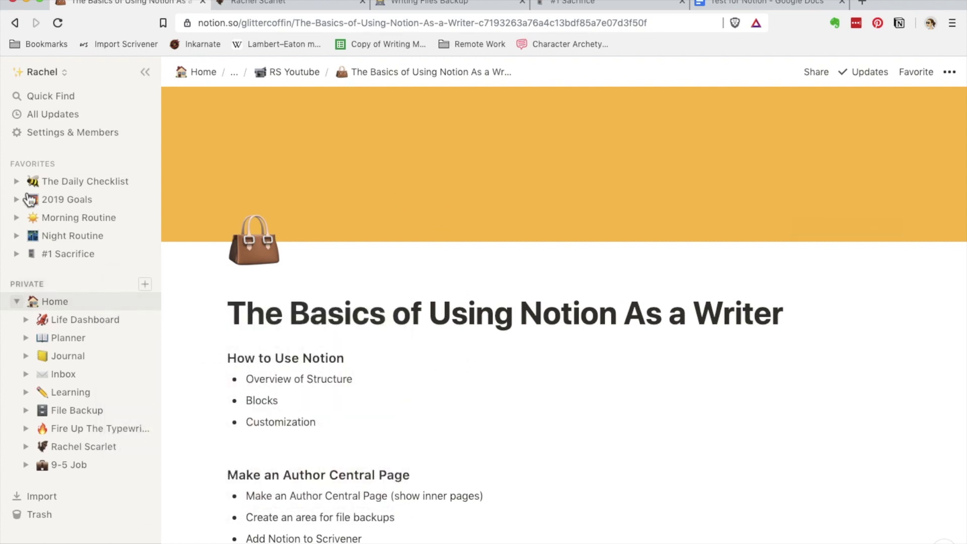
{"action": "mouse_move", "coordinate": [562, 172]}
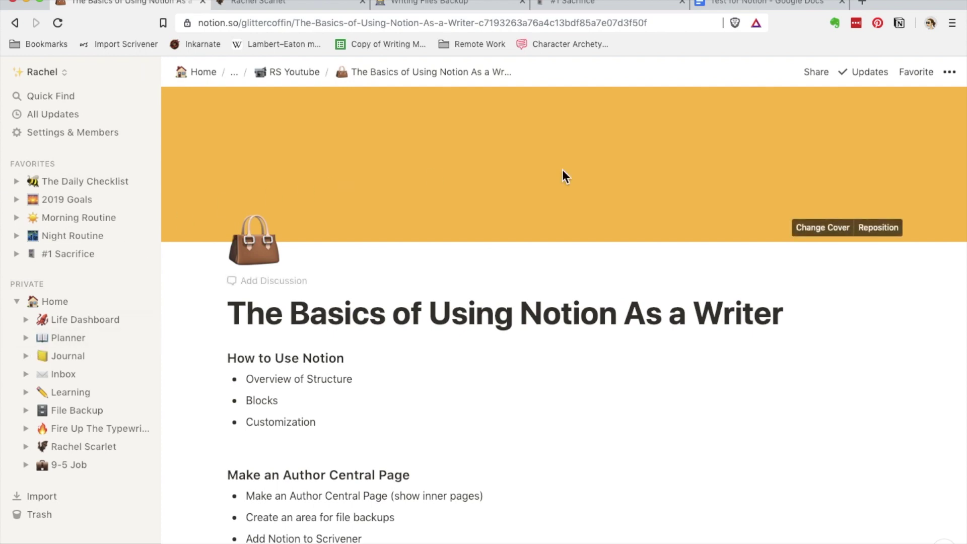
{"action": "left_click", "coordinate": [822, 228]}
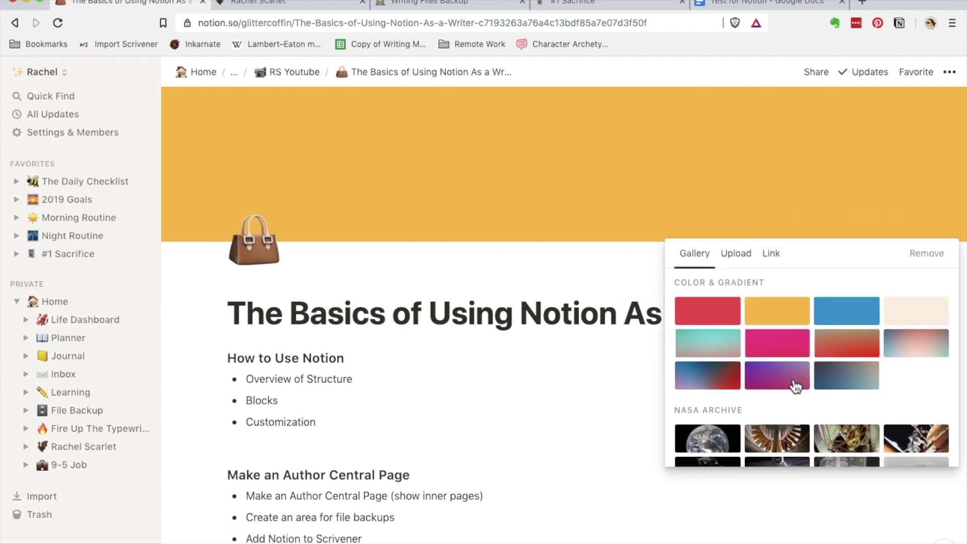
{"action": "scroll", "coordinate": [795, 385], "scroll_direction": "down", "scroll_amount": 6}
{"action": "scroll", "coordinate": [791, 377], "scroll_direction": "down", "scroll_amount": 5}
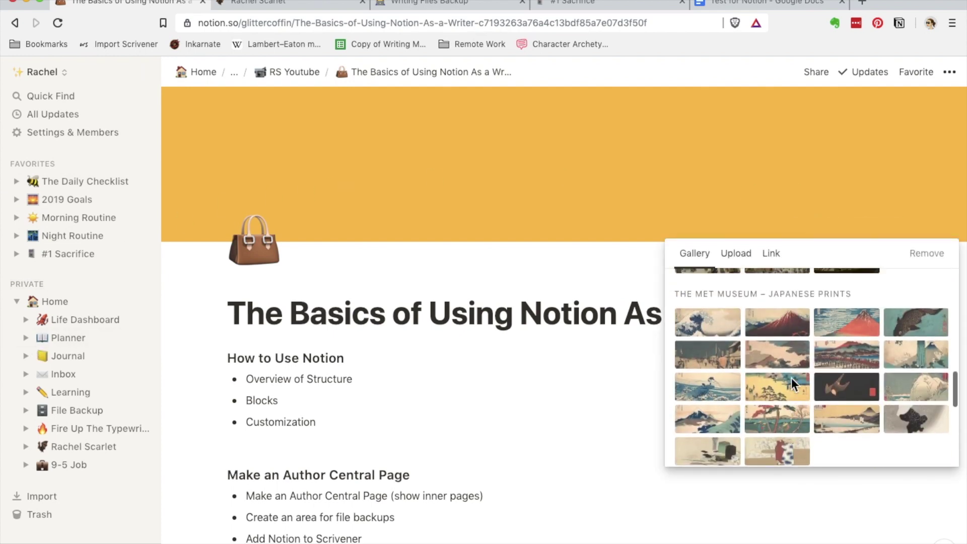
{"action": "scroll", "coordinate": [790, 377], "scroll_direction": "up", "scroll_amount": 10}
{"action": "scroll", "coordinate": [820, 335], "scroll_direction": "up", "scroll_amount": 5}
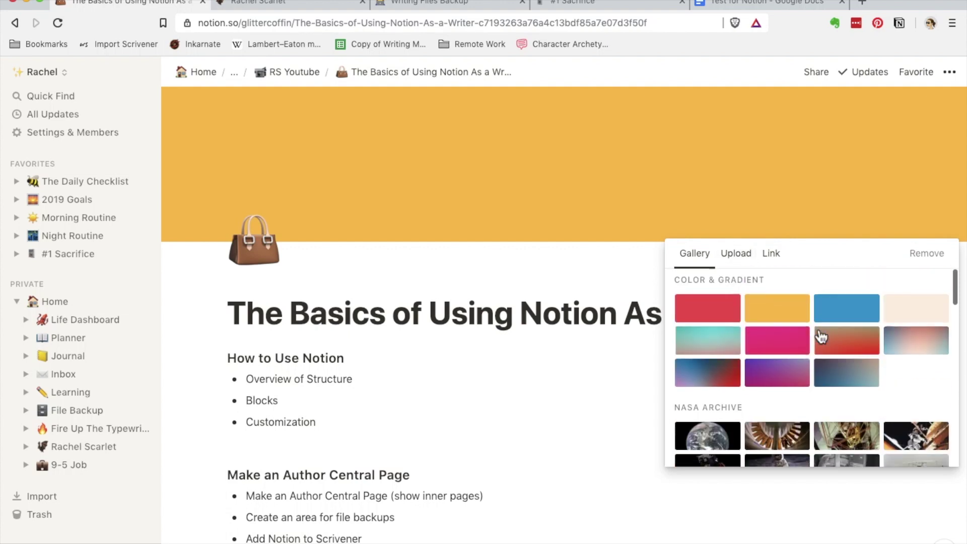
{"action": "left_click", "coordinate": [516, 305]}
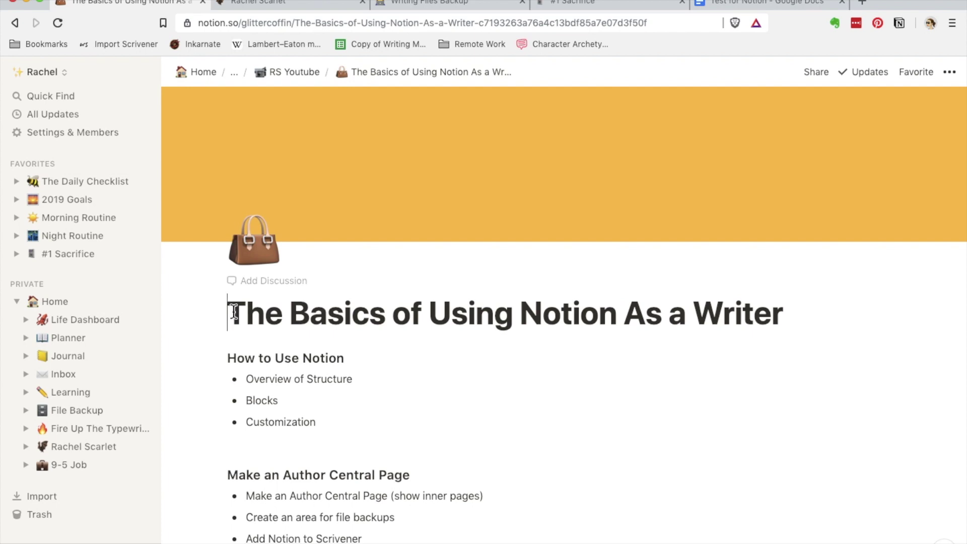
{"action": "left_click_drag", "start_coordinate": [234, 313], "coordinate": [812, 327]}
{"action": "left_click", "coordinate": [623, 312]}
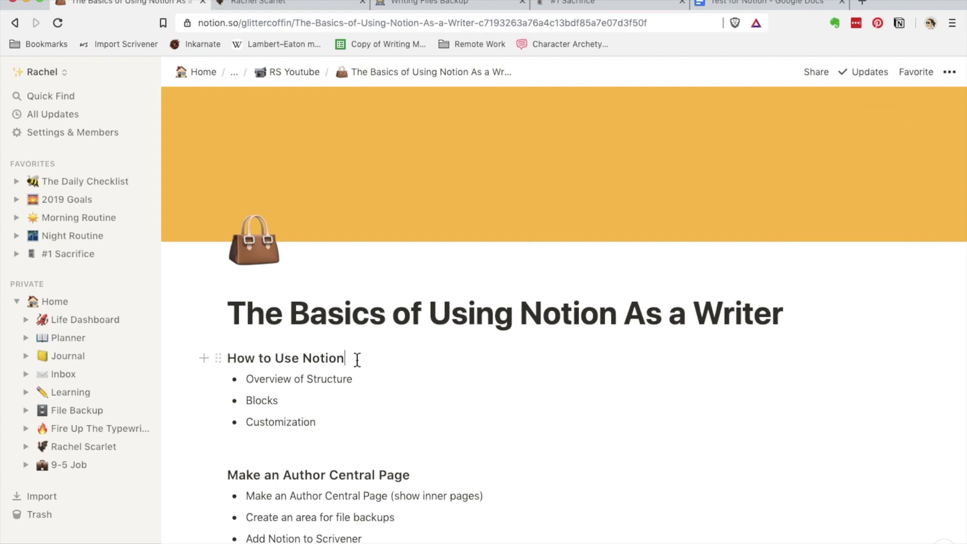
{"action": "type", "text": "/"}
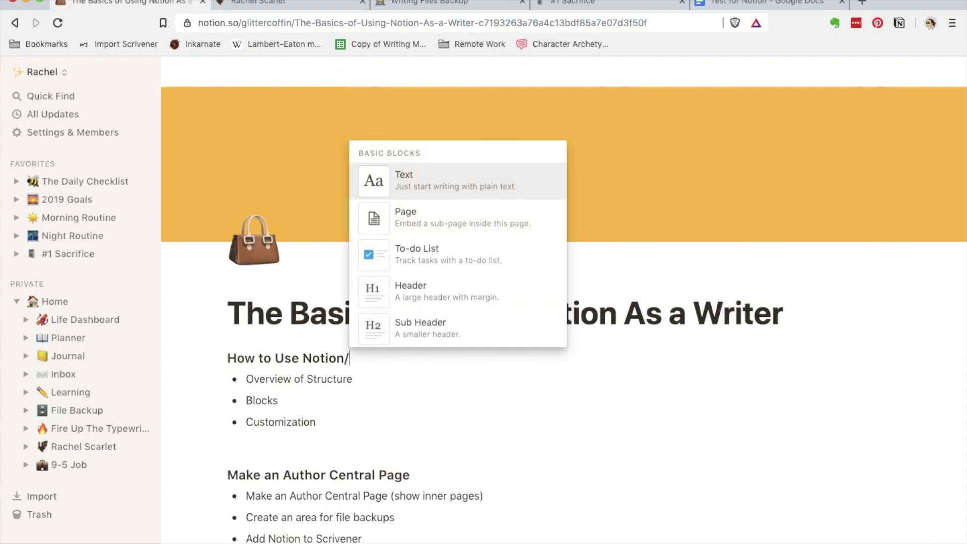
{"action": "scroll", "coordinate": [431, 277], "scroll_direction": "down", "scroll_amount": 10}
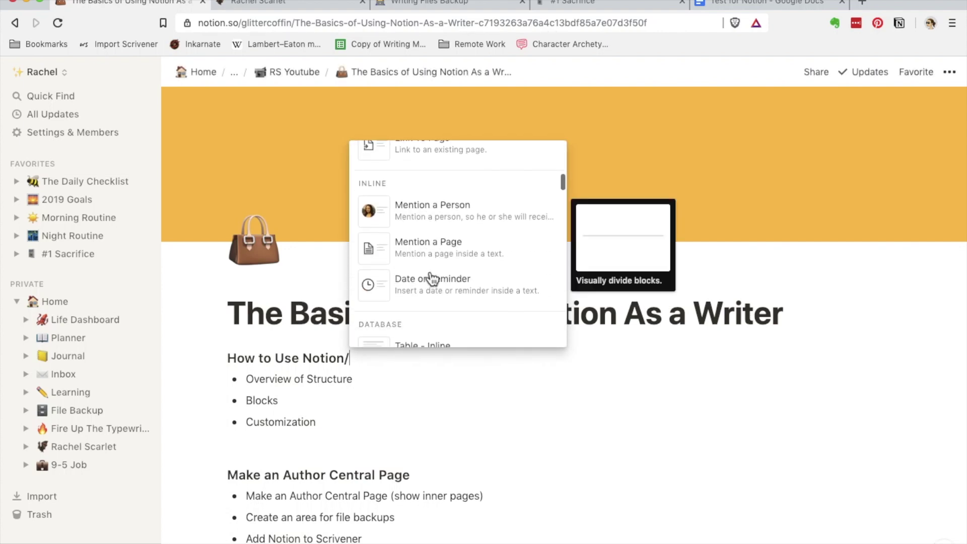
{"action": "scroll", "coordinate": [431, 276], "scroll_direction": "down", "scroll_amount": 5}
{"action": "type", "text": "t"}
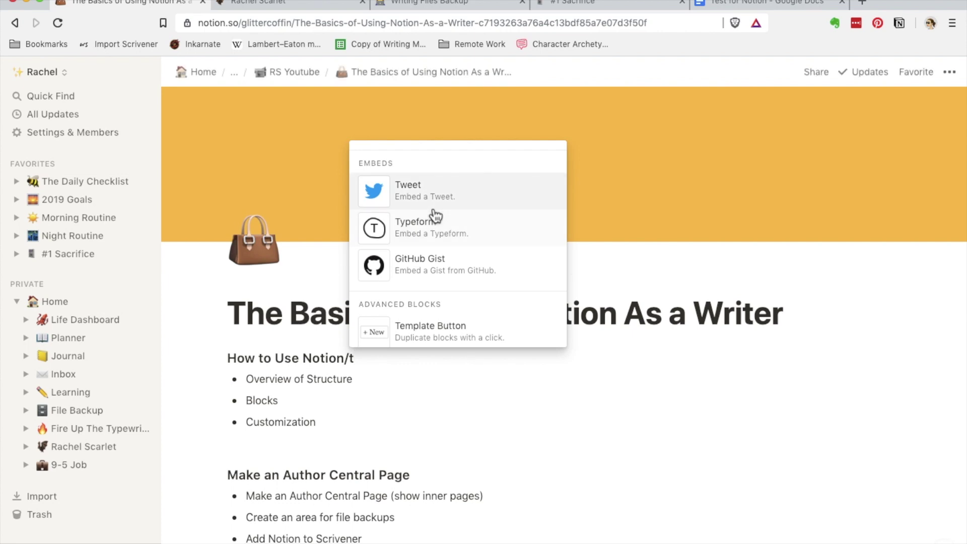
{"action": "scroll", "coordinate": [435, 217], "scroll_direction": "up", "scroll_amount": 10}
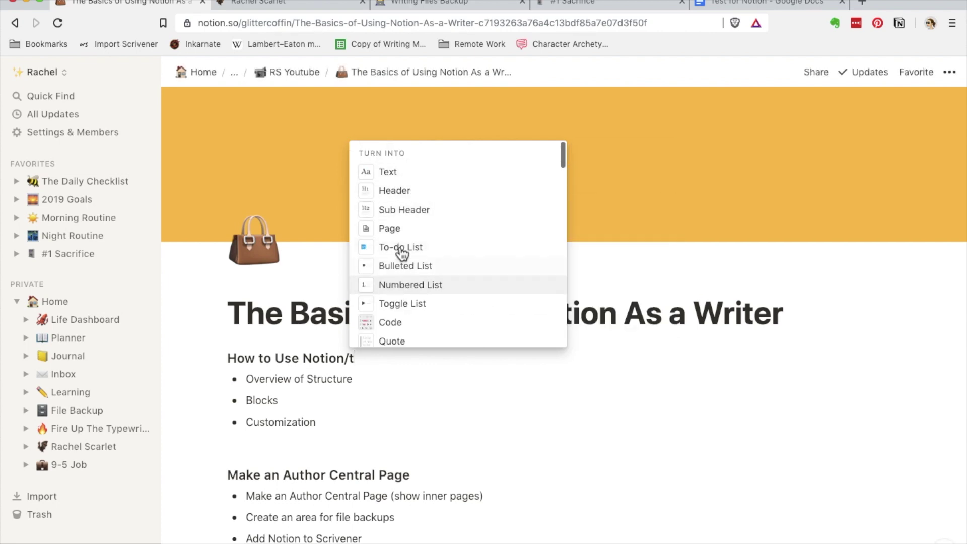
{"action": "left_click", "coordinate": [409, 191]}
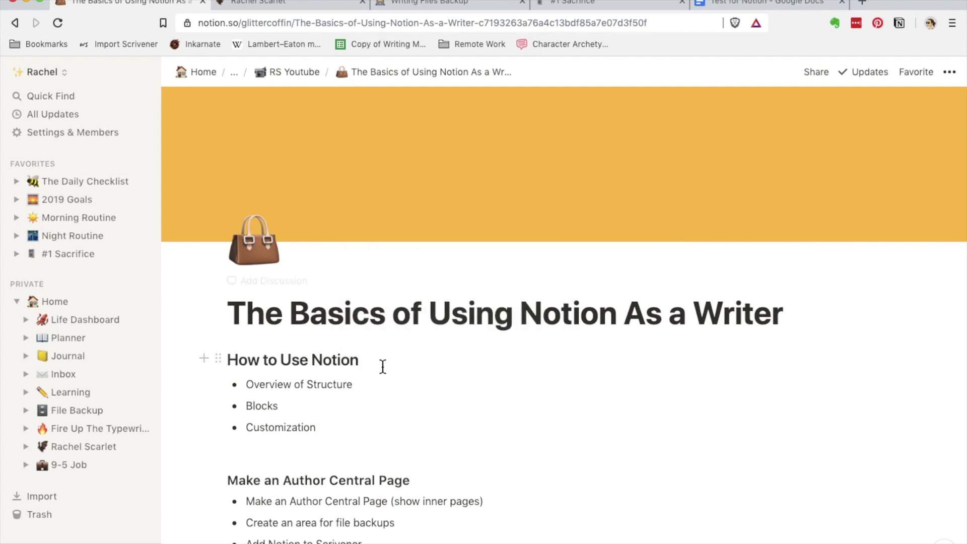
{"action": "type", "text": "/t"}
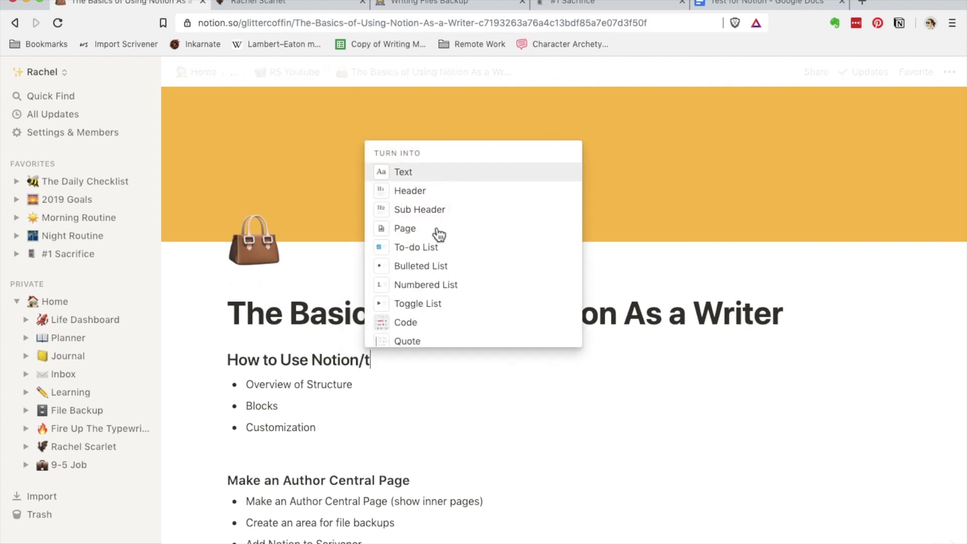
{"action": "left_click", "coordinate": [430, 215]}
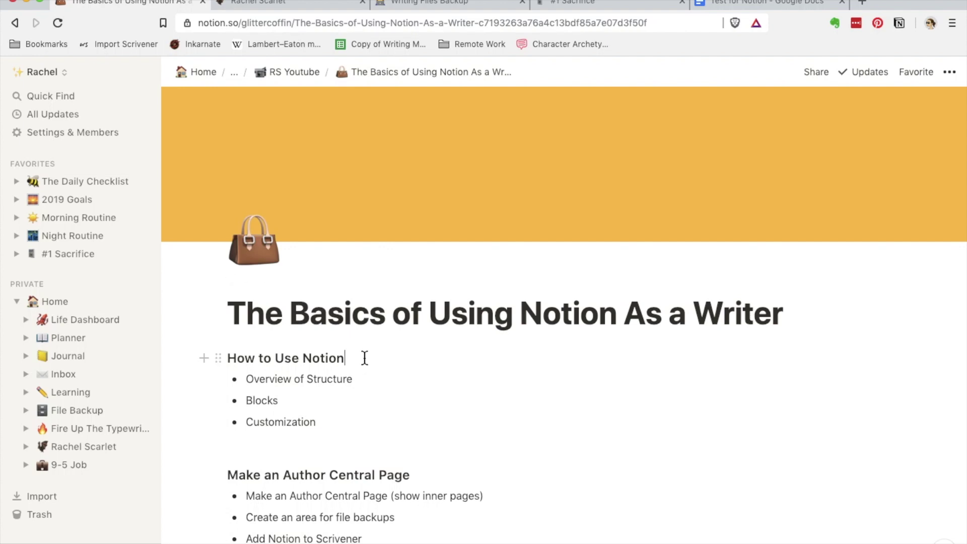
- Colour the How to Use Notion heading blue with /c, then change it to Pink Background
{"action": "type", "text": "/c"}
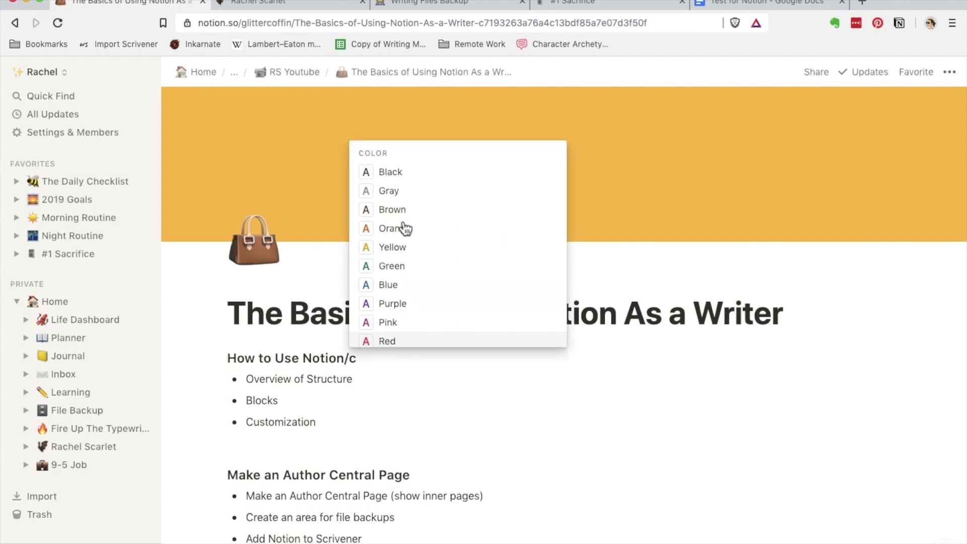
{"action": "scroll", "coordinate": [422, 248], "scroll_direction": "down", "scroll_amount": 2}
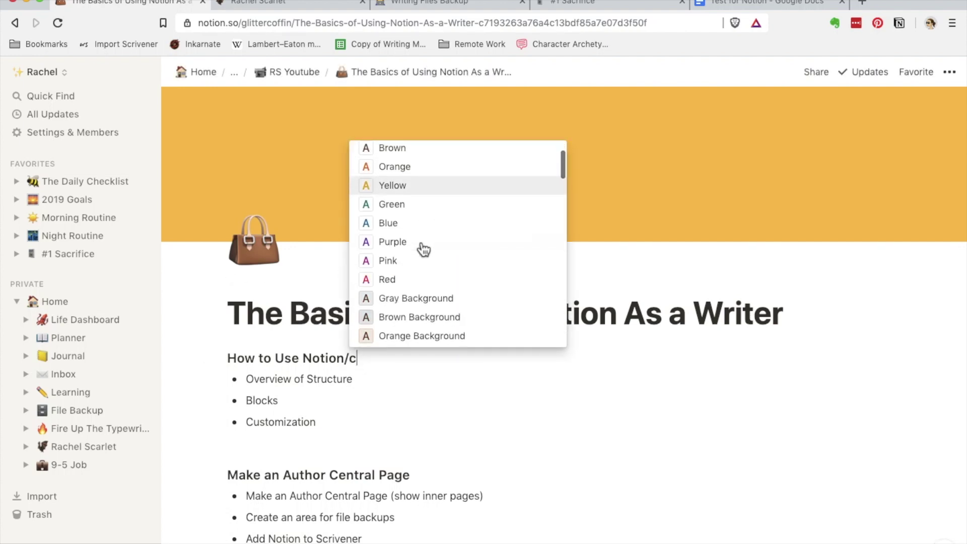
{"action": "left_click", "coordinate": [397, 223]}
{"action": "type", "text": "/c"}
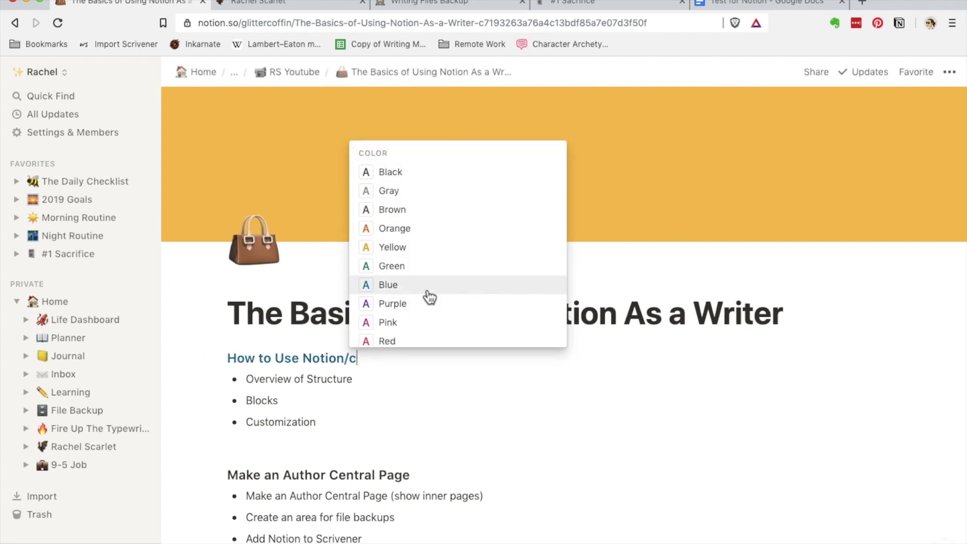
{"action": "scroll", "coordinate": [428, 296], "scroll_direction": "down", "scroll_amount": 5}
{"action": "left_click", "coordinate": [383, 165]}
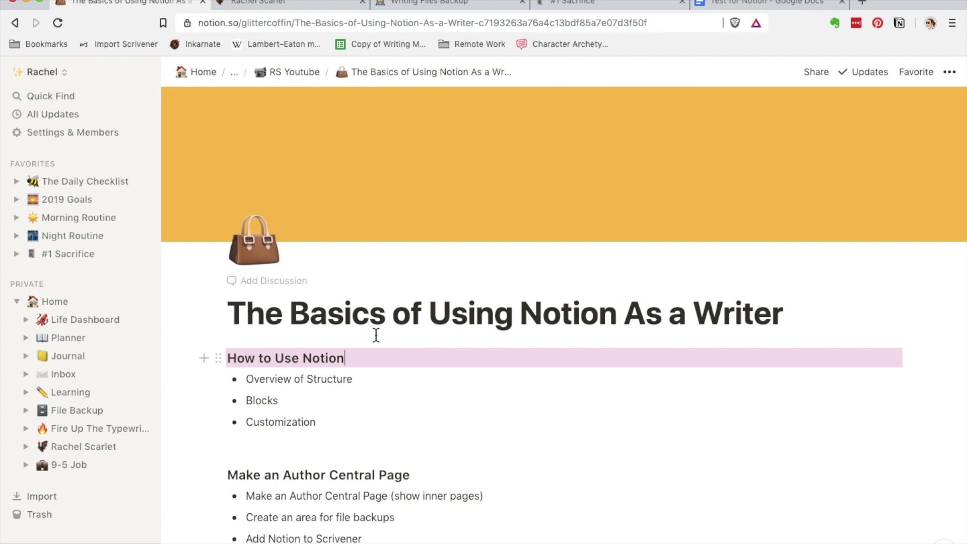
{"action": "scroll", "coordinate": [343, 361], "scroll_direction": "down", "scroll_amount": 3}
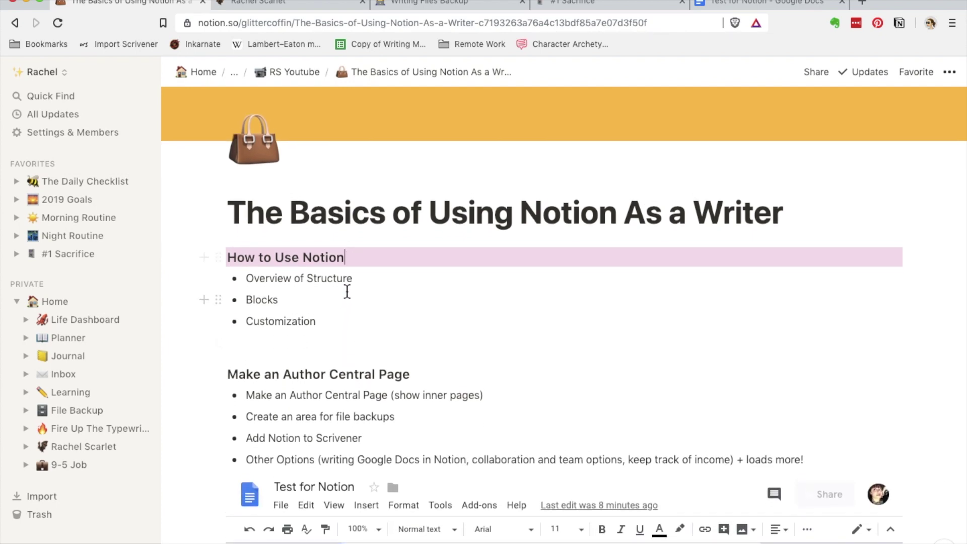
{"action": "left_click_drag", "start_coordinate": [322, 321], "coordinate": [962, 268]}
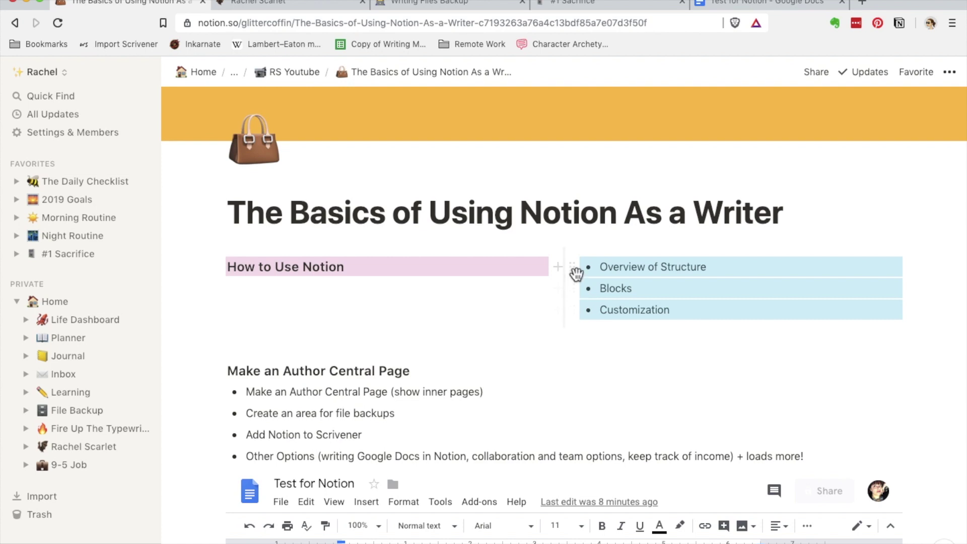
{"action": "left_click_drag", "start_coordinate": [572, 270], "coordinate": [359, 285]}
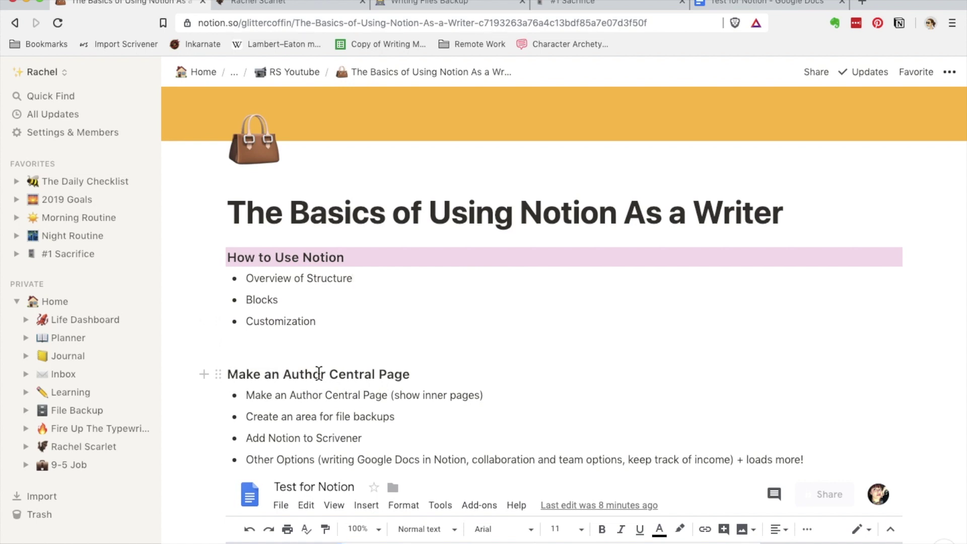
{"action": "scroll", "coordinate": [319, 373], "scroll_direction": "down", "scroll_amount": 3}
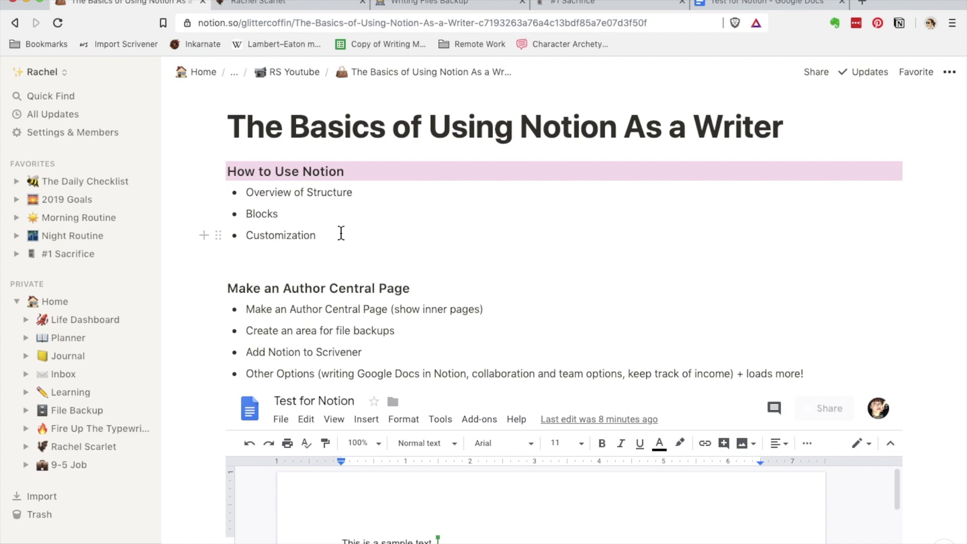
{"action": "scroll", "coordinate": [341, 233], "scroll_direction": "down", "scroll_amount": 2}
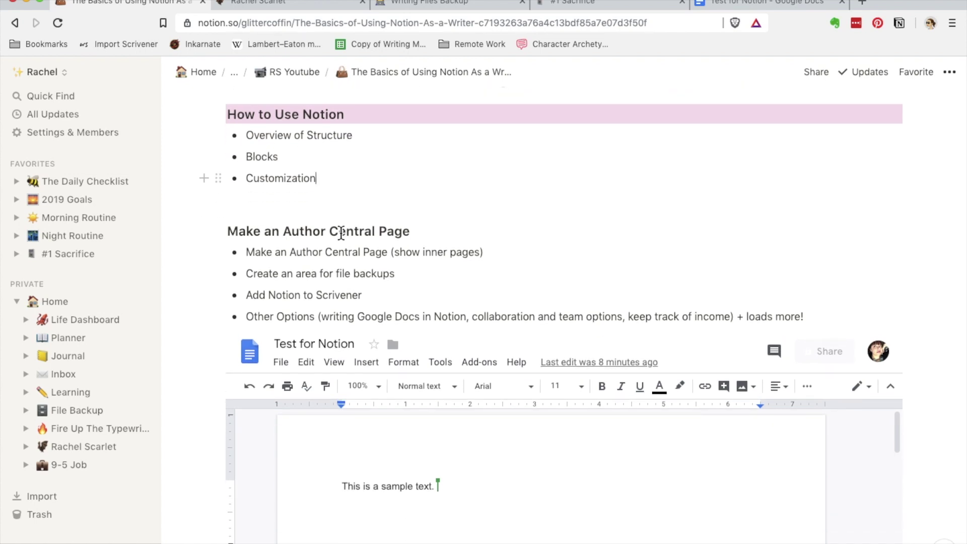
{"action": "left_click", "coordinate": [295, 2]}
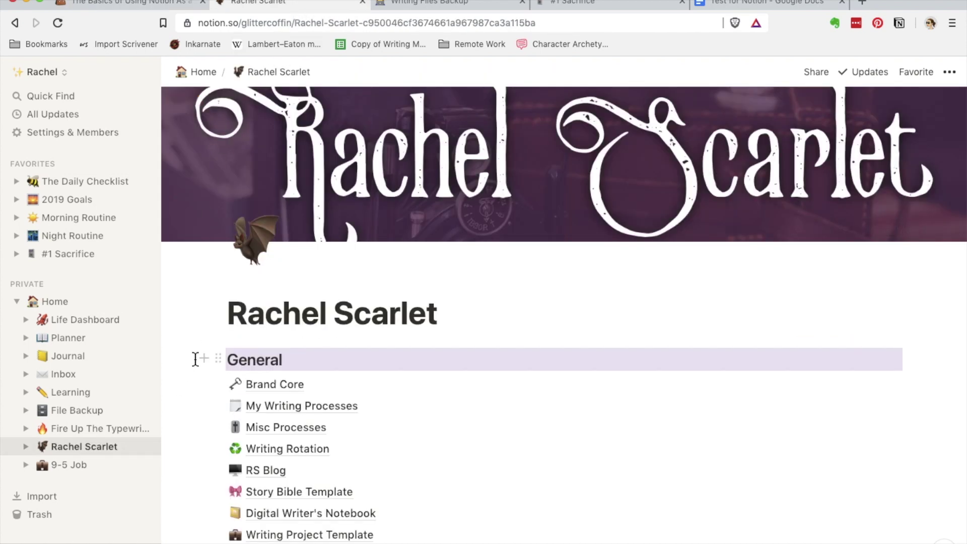
- Scroll through the author hub's sections and open the Brand Core page
{"action": "scroll", "coordinate": [202, 387], "scroll_direction": "down", "scroll_amount": 8}
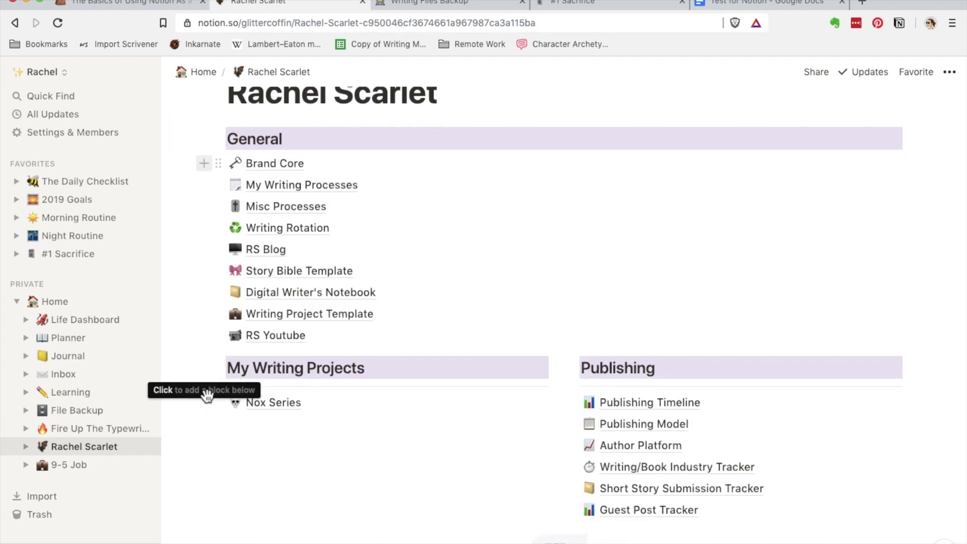
{"action": "scroll", "coordinate": [204, 394], "scroll_direction": "up", "scroll_amount": 10}
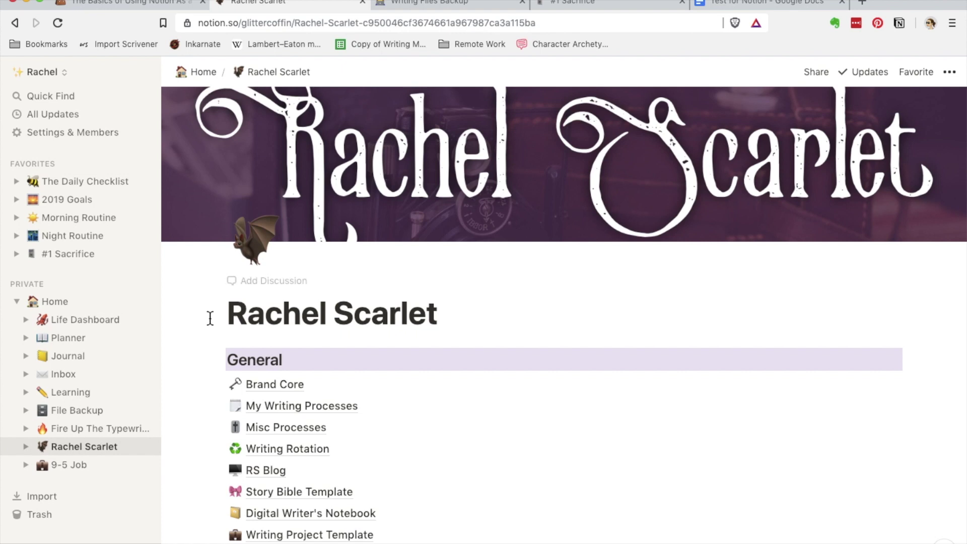
{"action": "scroll", "coordinate": [210, 317], "scroll_direction": "down", "scroll_amount": 4}
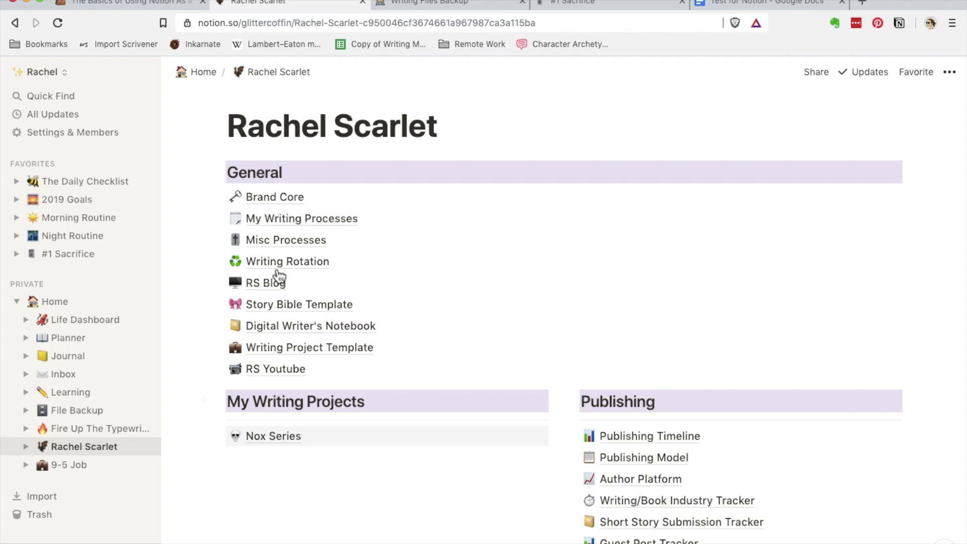
{"action": "left_click", "coordinate": [323, 204]}
- Scroll through Brand Core and return to the author hub page
{"action": "scroll", "coordinate": [231, 375], "scroll_direction": "down", "scroll_amount": 6}
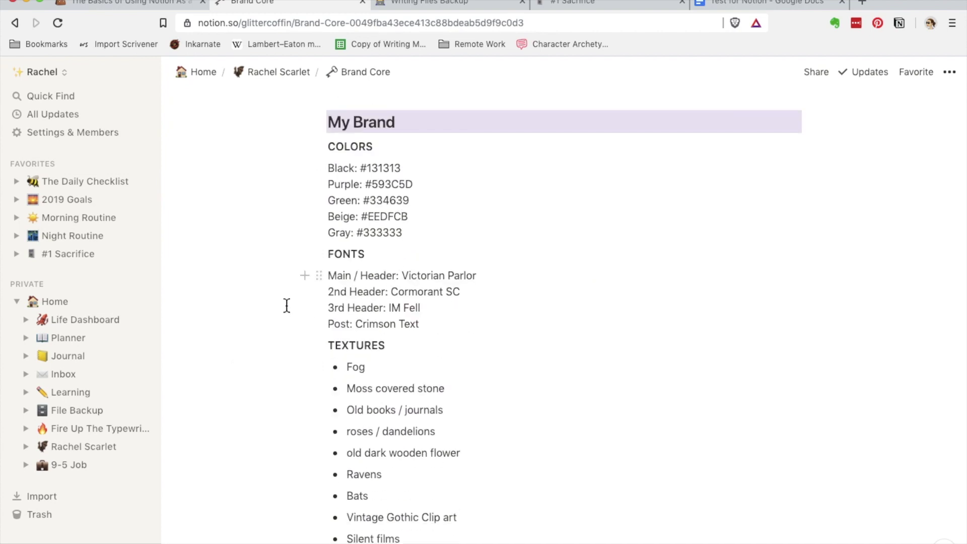
{"action": "scroll", "coordinate": [287, 305], "scroll_direction": "down", "scroll_amount": 2}
{"action": "scroll", "coordinate": [265, 222], "scroll_direction": "down", "scroll_amount": 4}
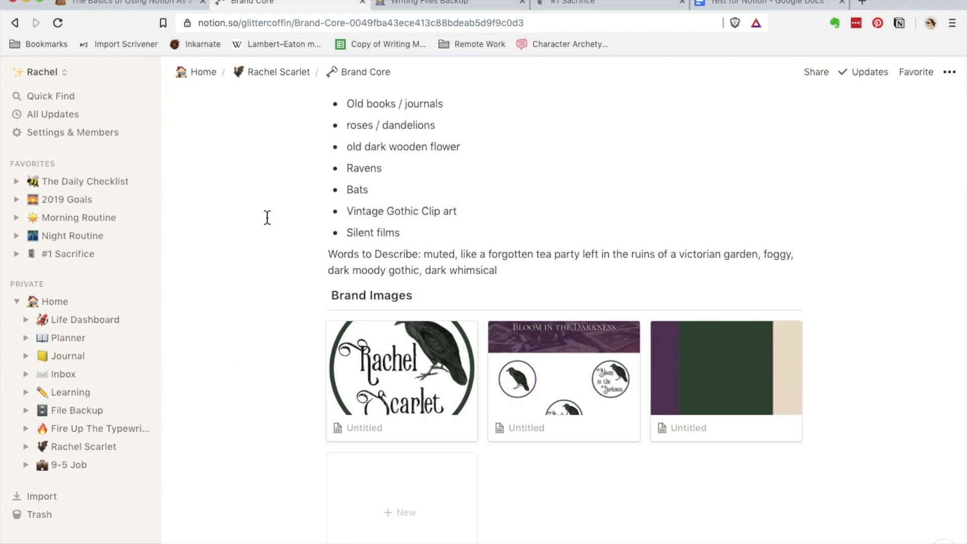
{"action": "left_click", "coordinate": [277, 71]}
{"action": "scroll", "coordinate": [227, 377], "scroll_direction": "down", "scroll_amount": 2}
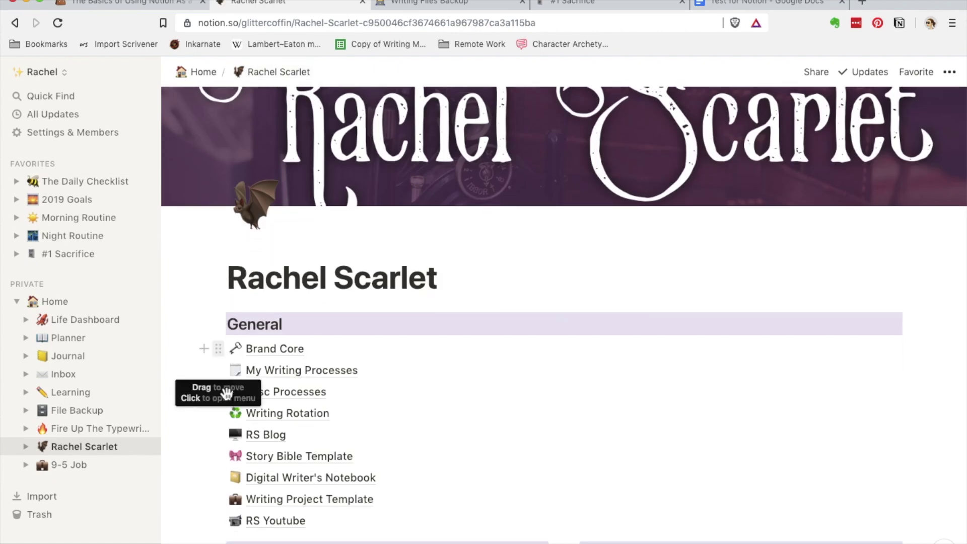
- Open My Writing Processes and its Plotting checklist, then go back up via the breadcrumbs
{"action": "left_click", "coordinate": [337, 368]}
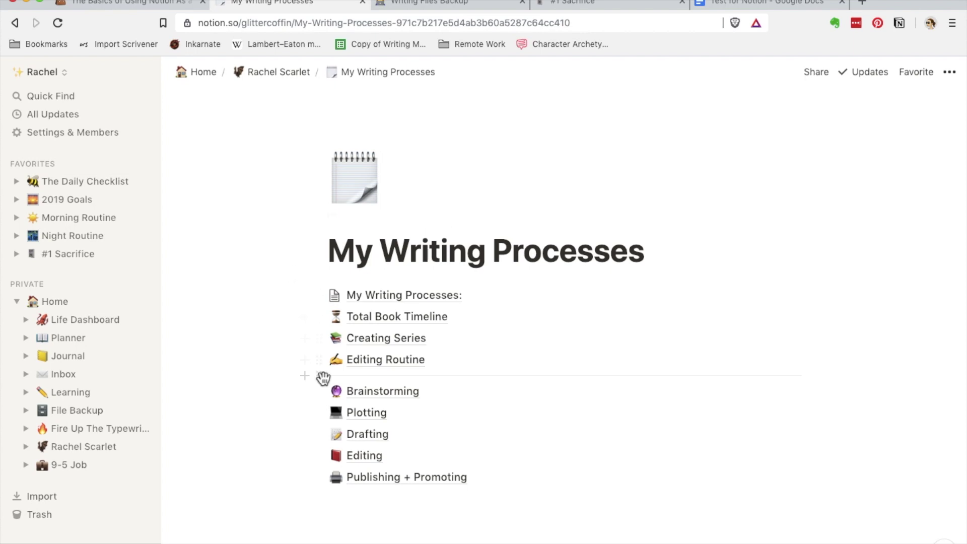
{"action": "left_click", "coordinate": [370, 414]}
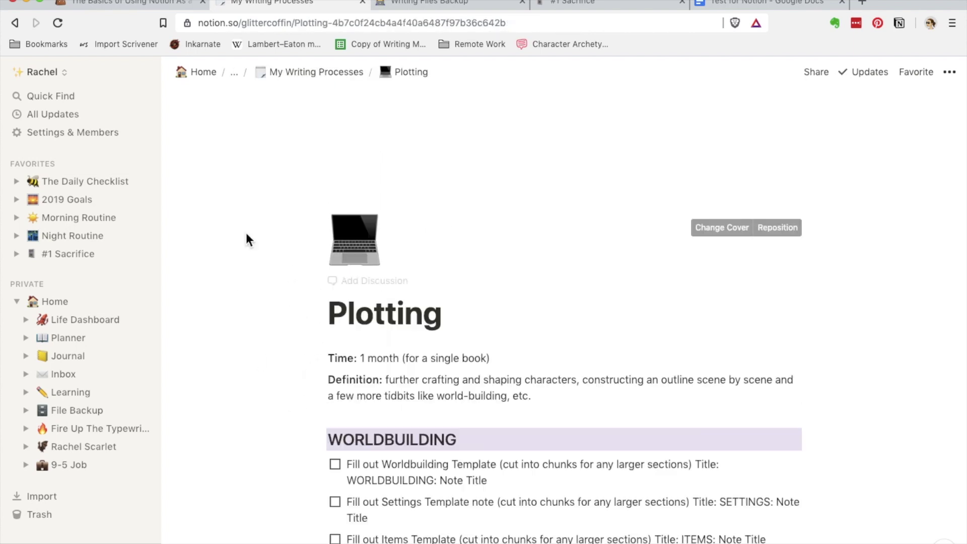
{"action": "scroll", "coordinate": [245, 236], "scroll_direction": "down", "scroll_amount": 15}
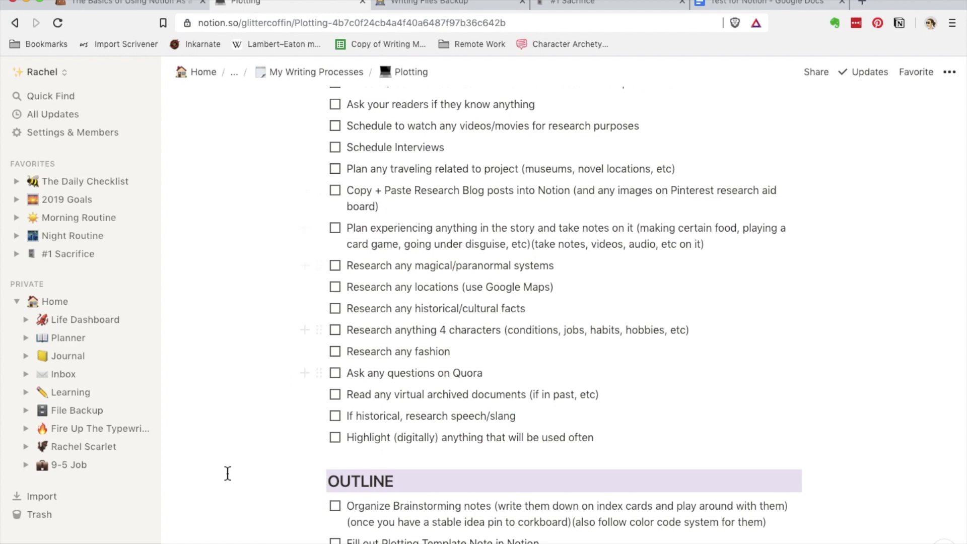
{"action": "left_click", "coordinate": [276, 72]}
{"action": "left_click", "coordinate": [275, 74]}
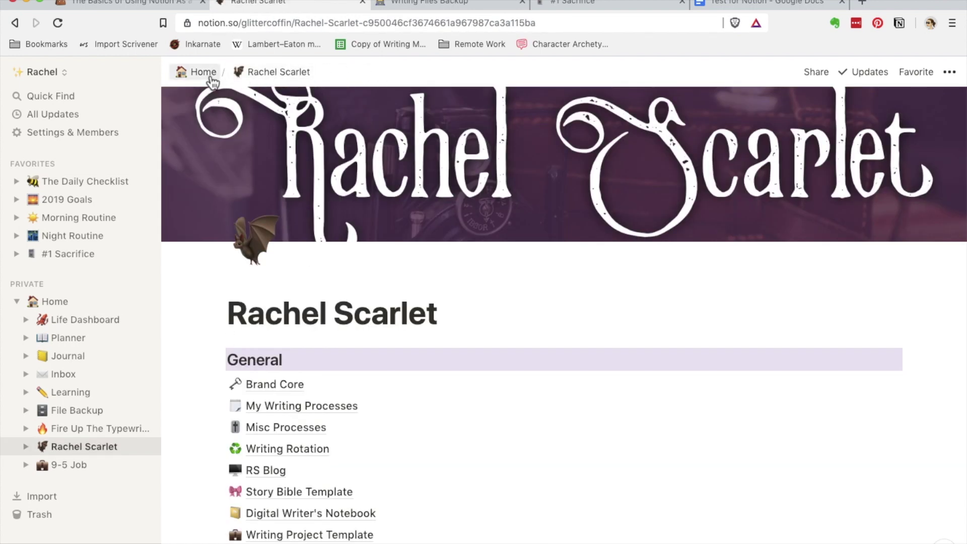
- Open Digital Writer's Notebook, toggle Writing Tips and expand My Writing, then return to the hub
{"action": "scroll", "coordinate": [184, 418], "scroll_direction": "down", "scroll_amount": 5}
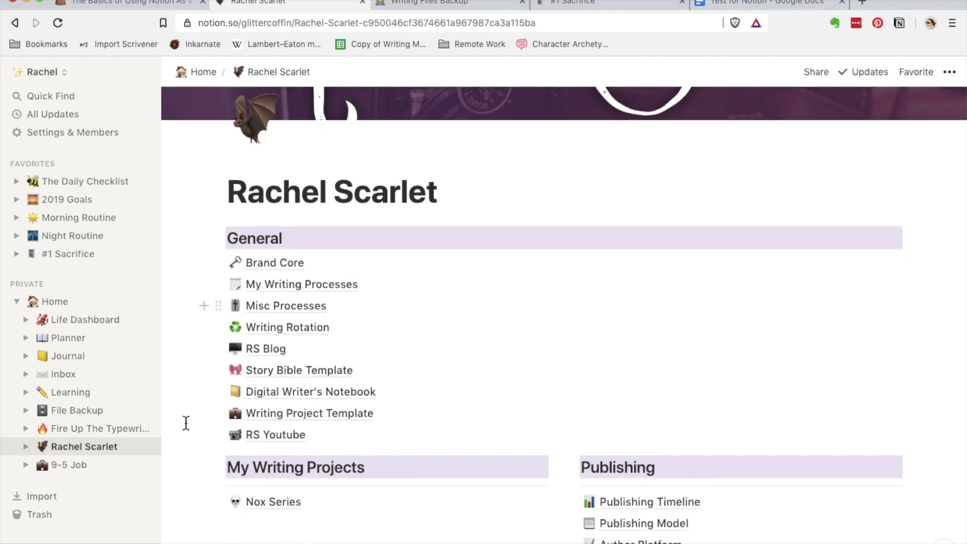
{"action": "left_click", "coordinate": [324, 272]}
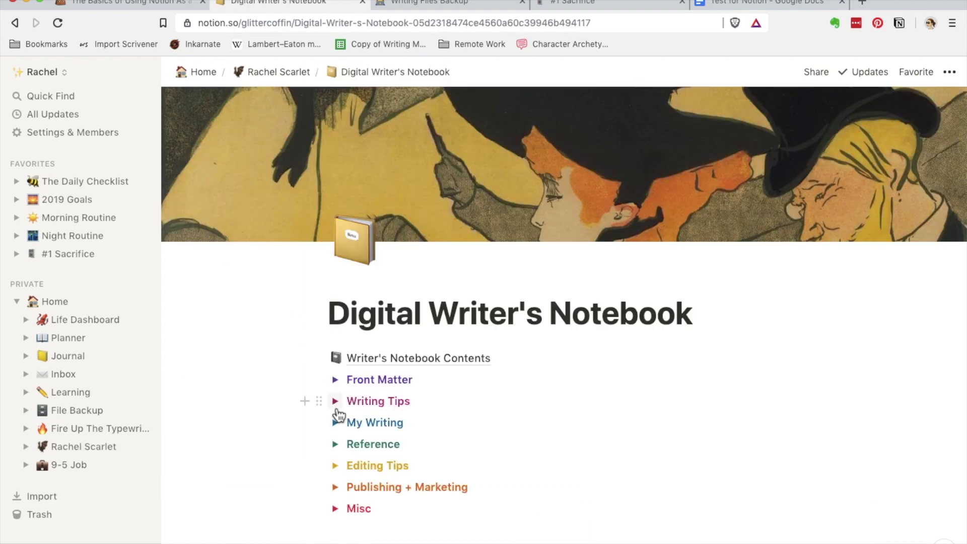
{"action": "left_click", "coordinate": [335, 401]}
{"action": "scroll", "coordinate": [334, 402], "scroll_direction": "down", "scroll_amount": 2}
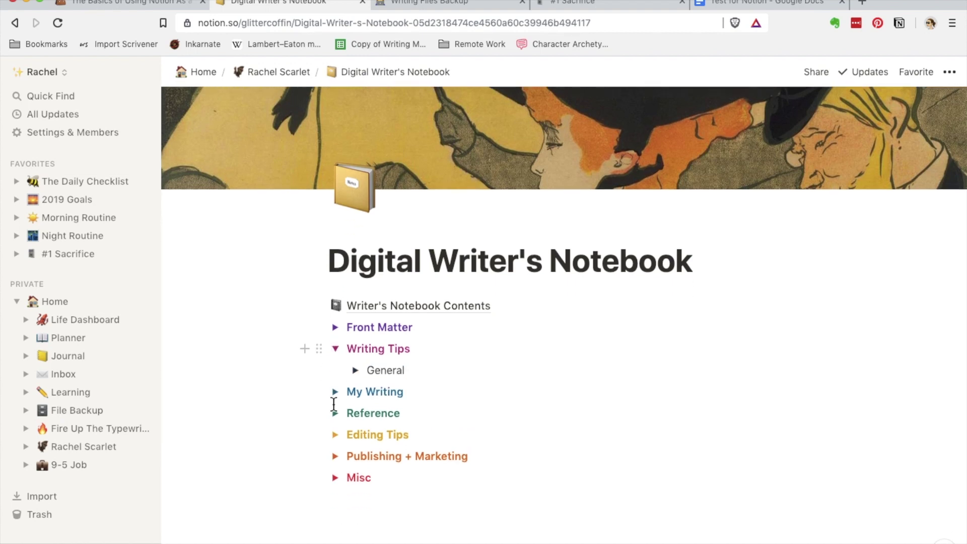
{"action": "left_click", "coordinate": [336, 348]}
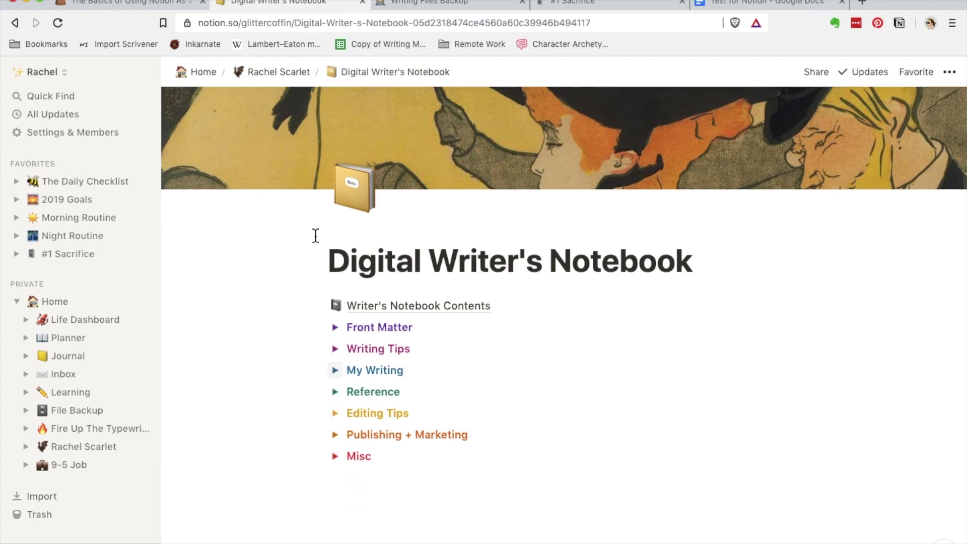
{"action": "left_click", "coordinate": [334, 370]}
{"action": "scroll", "coordinate": [337, 378], "scroll_direction": "down", "scroll_amount": 5}
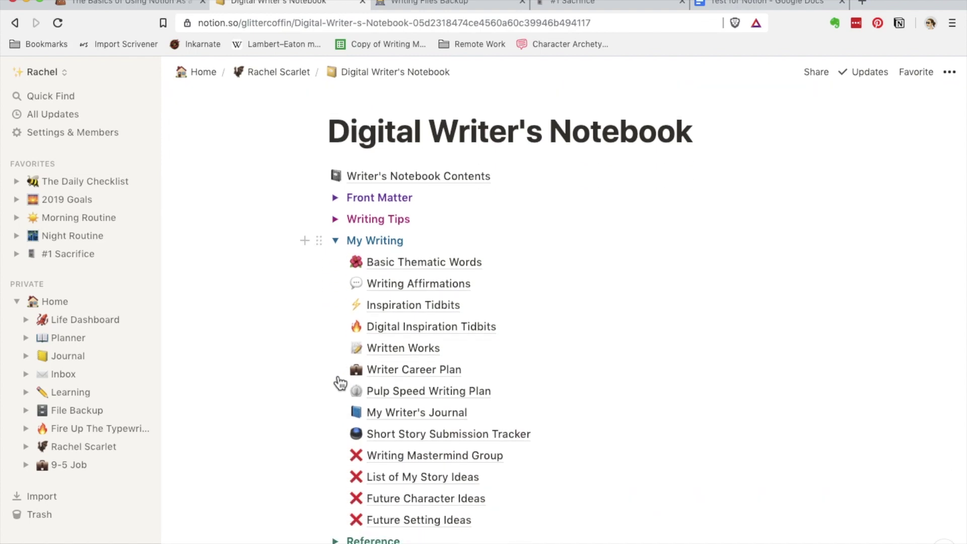
{"action": "left_click", "coordinate": [266, 72]}
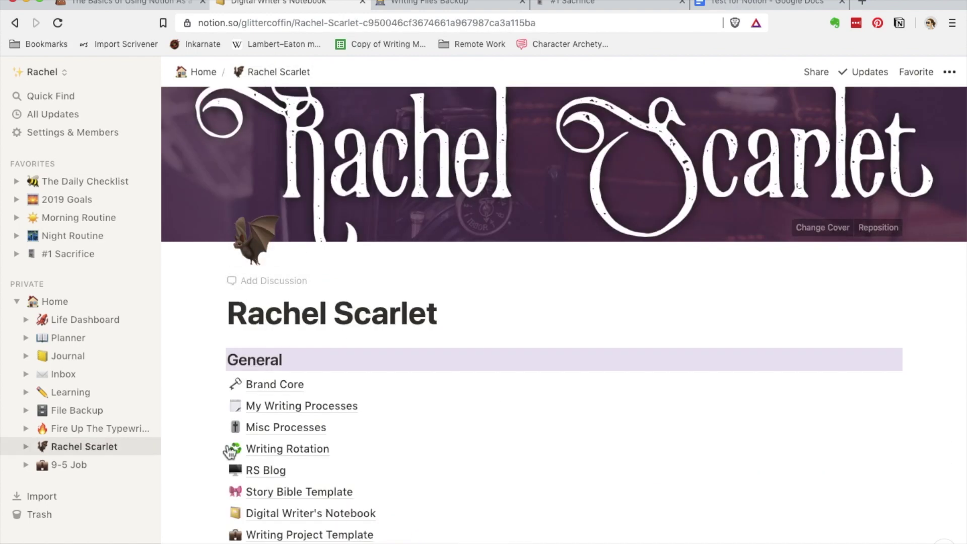
- Switch from the author hub to the Basics page, then to Writing Files Backup
{"action": "scroll", "coordinate": [230, 450], "scroll_direction": "down", "scroll_amount": 5}
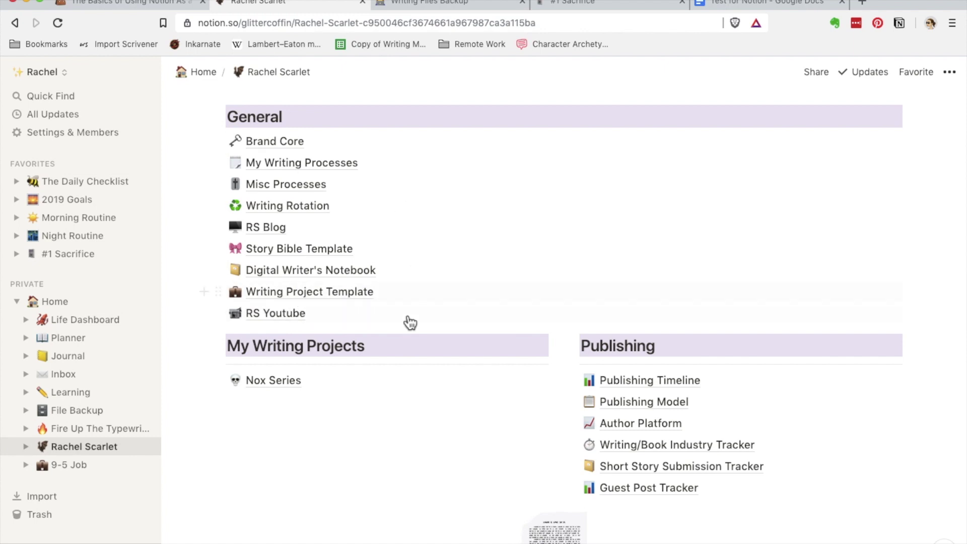
{"action": "scroll", "coordinate": [410, 323], "scroll_direction": "down", "scroll_amount": 2}
{"action": "scroll", "coordinate": [406, 322], "scroll_direction": "up", "scroll_amount": 1}
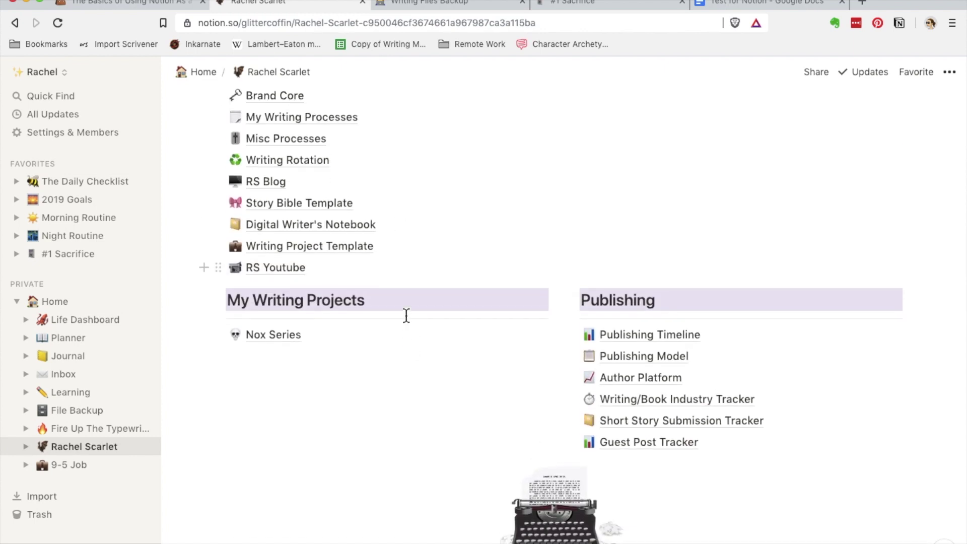
{"action": "left_click", "coordinate": [163, 3]}
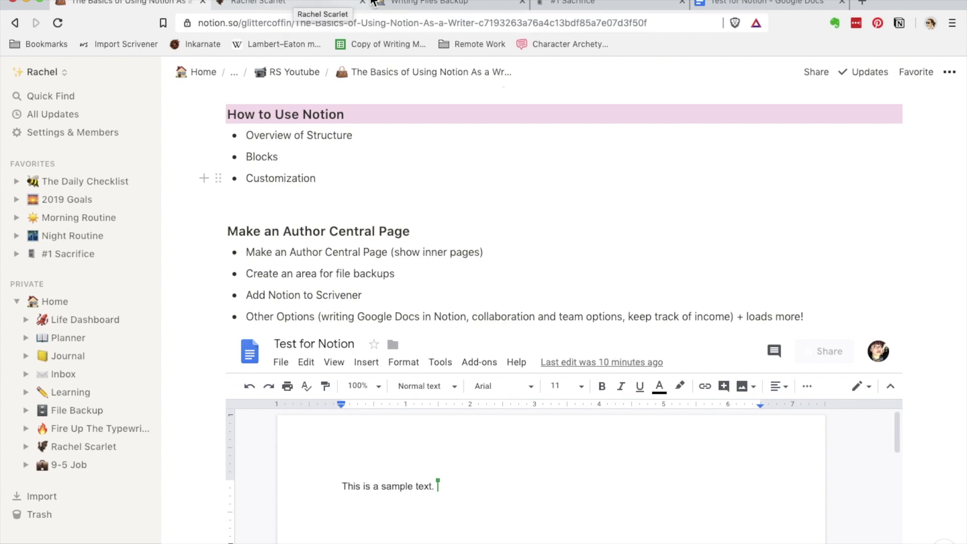
{"action": "left_click", "coordinate": [409, 4]}
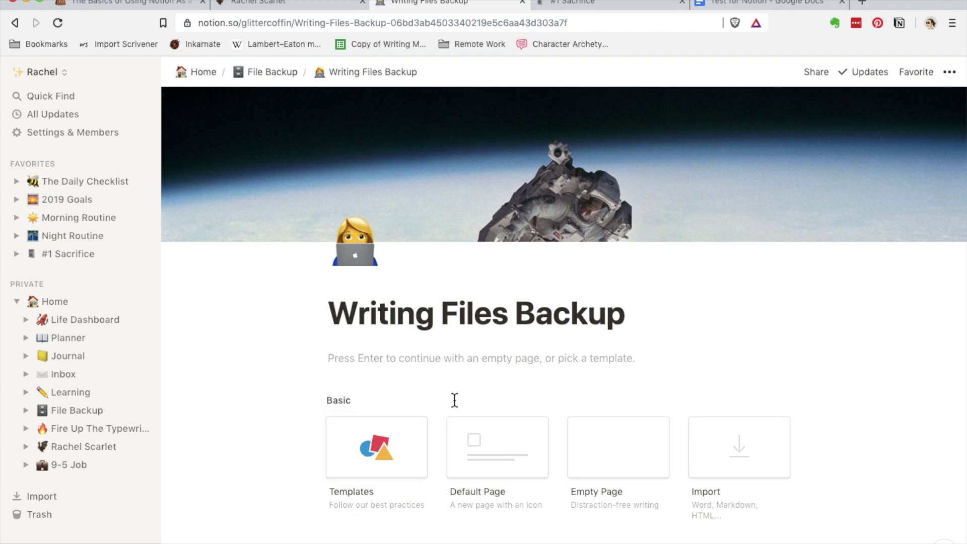
- Apply the Default Page template to Writing Files Backup and dismiss the block-type list
{"action": "scroll", "coordinate": [453, 399], "scroll_direction": "down", "scroll_amount": 3}
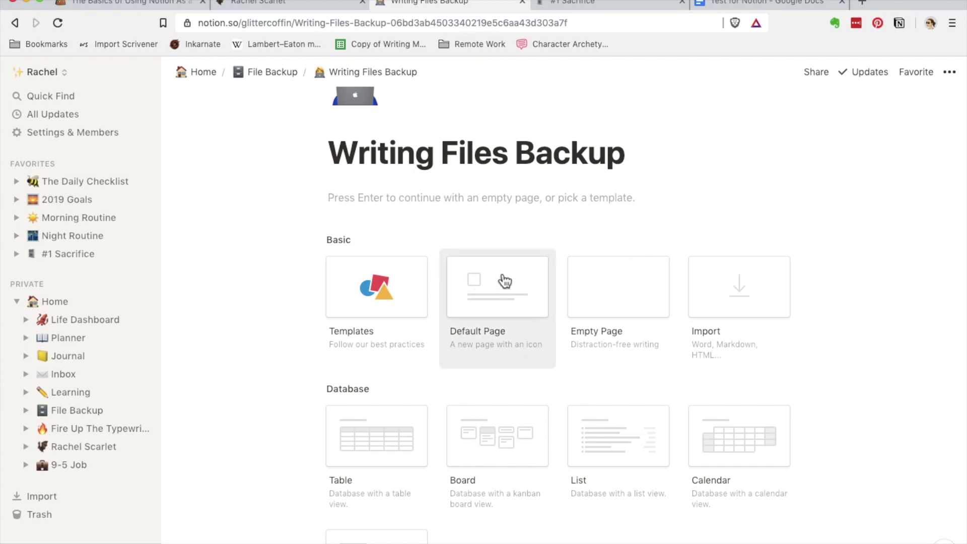
{"action": "left_click", "coordinate": [484, 309]}
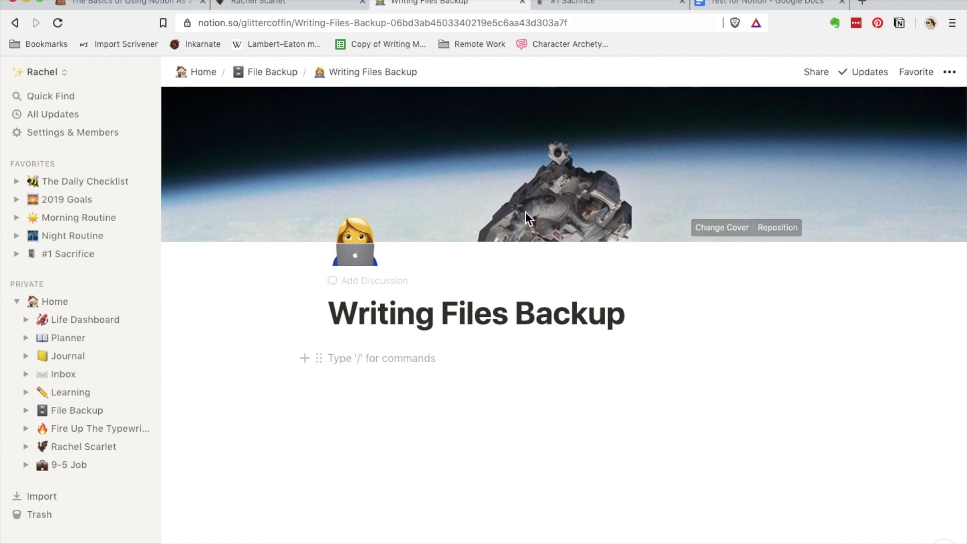
{"action": "left_click", "coordinate": [304, 358]}
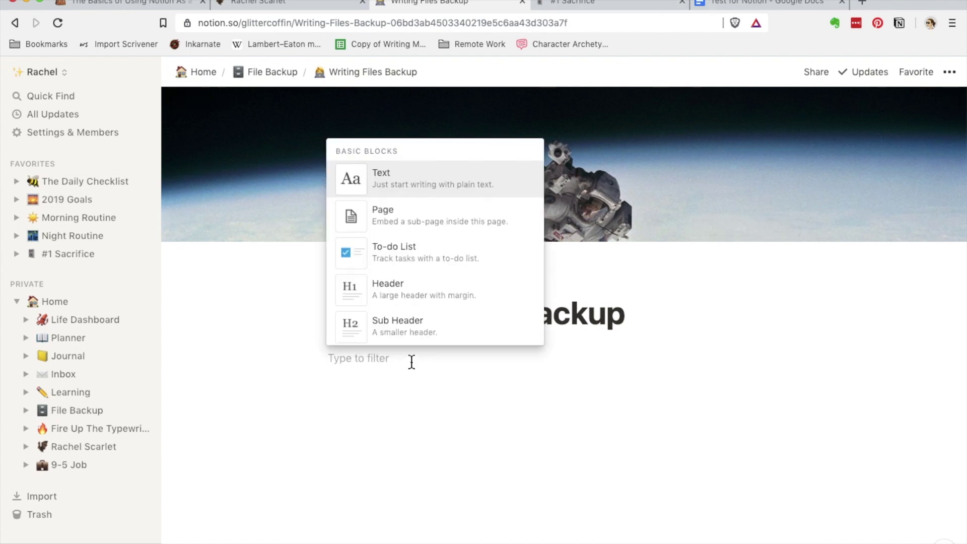
{"action": "scroll", "coordinate": [452, 277], "scroll_direction": "down", "scroll_amount": 15}
{"action": "scroll", "coordinate": [452, 277], "scroll_direction": "up", "scroll_amount": 5}
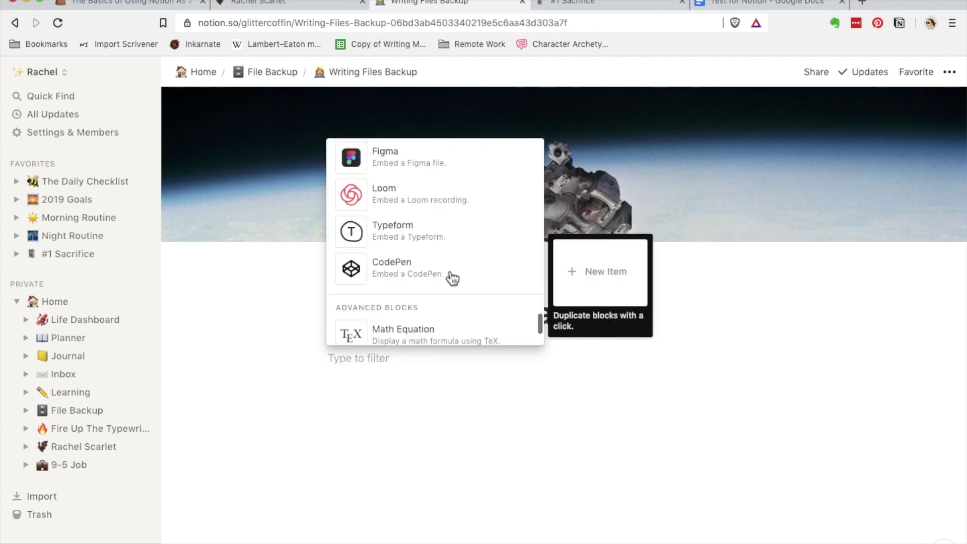
{"action": "scroll", "coordinate": [450, 277], "scroll_direction": "up", "scroll_amount": 2}
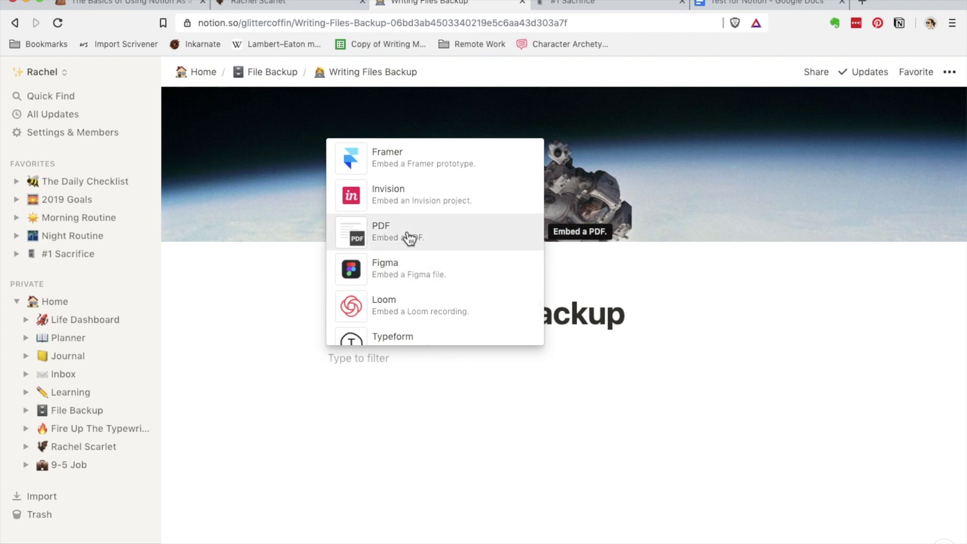
{"action": "scroll", "coordinate": [409, 238], "scroll_direction": "up", "scroll_amount": 4}
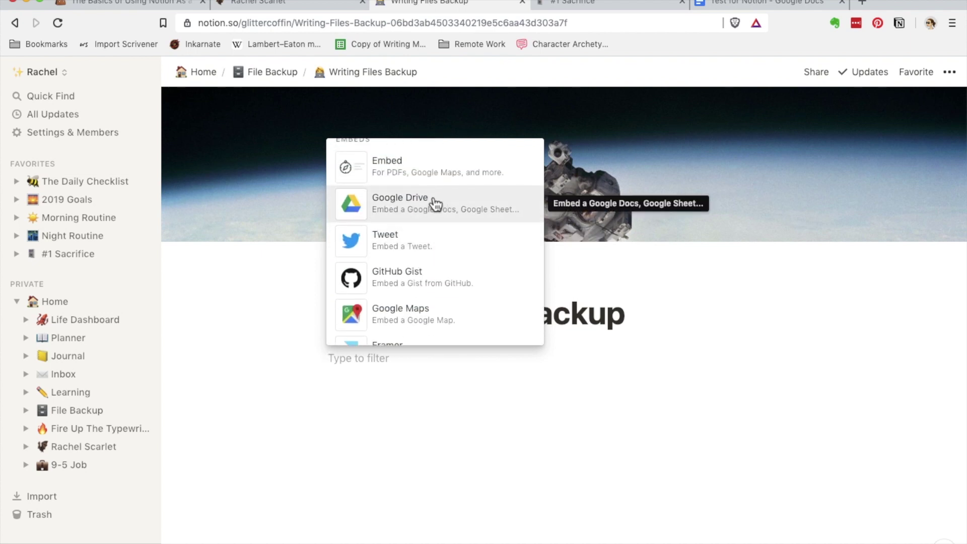
{"action": "scroll", "coordinate": [438, 204], "scroll_direction": "up", "scroll_amount": 3}
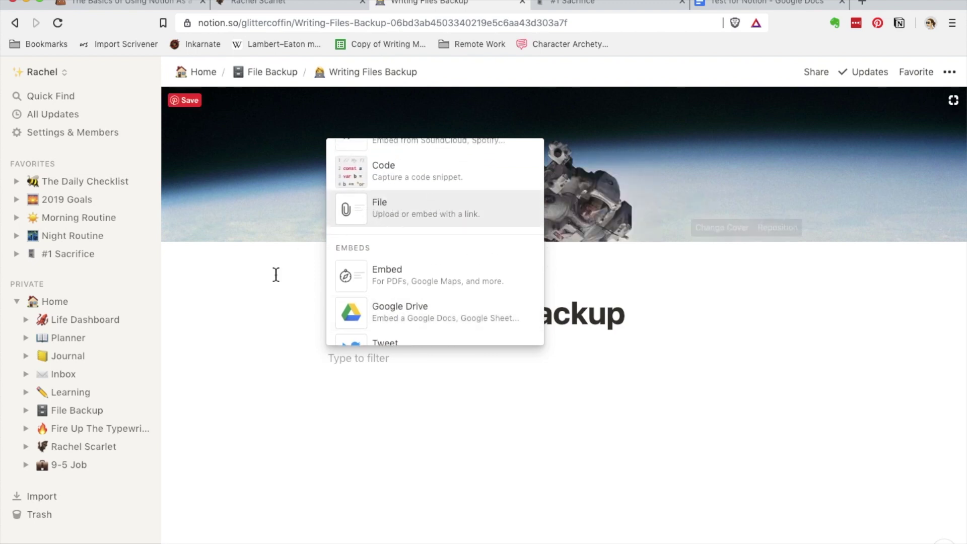
{"action": "left_click", "coordinate": [255, 297]}
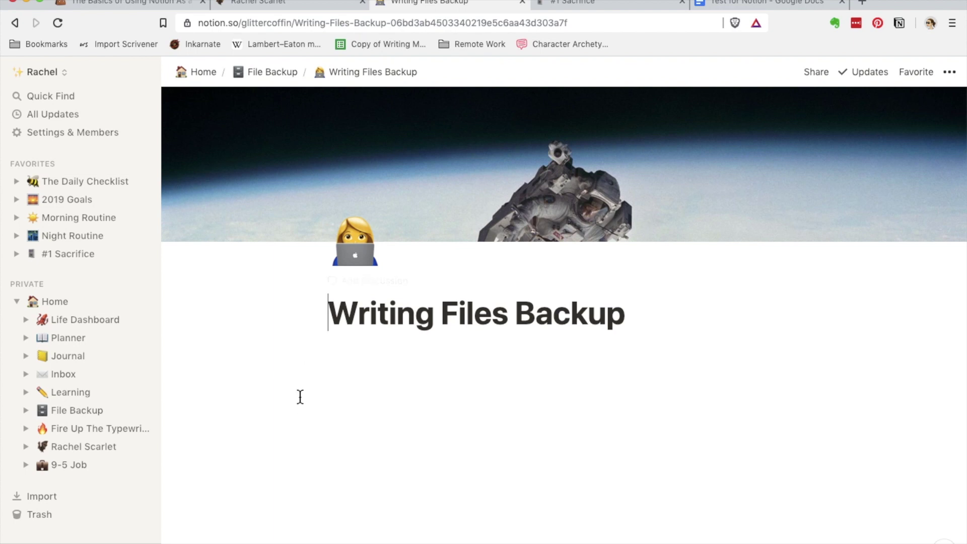
- Close the Writing Files Backup and author hub tabs, then bring Scrivener to the front
{"action": "left_click", "coordinate": [522, 3]}
{"action": "left_click", "coordinate": [305, 5]}
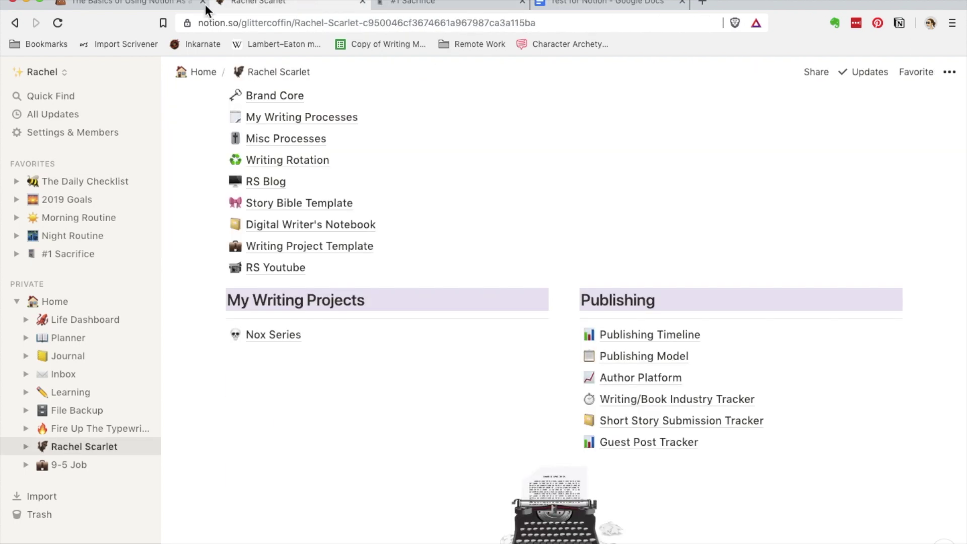
{"action": "left_click", "coordinate": [166, 6]}
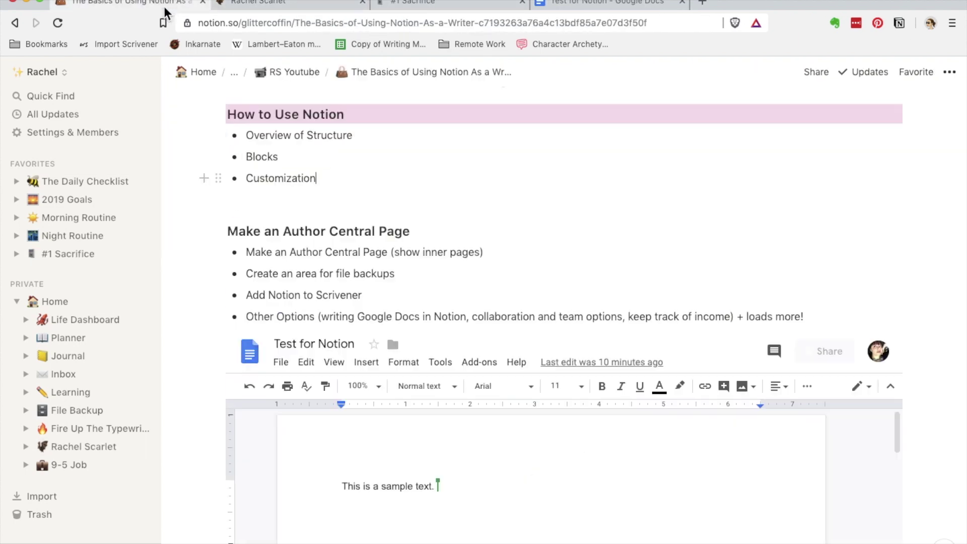
{"action": "left_click", "coordinate": [363, 3]}
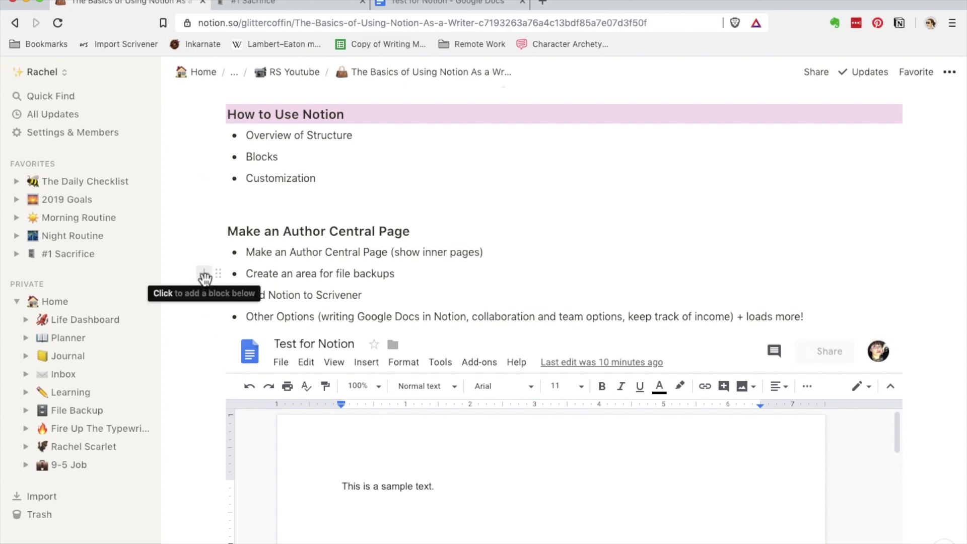
{"action": "mouse_move", "coordinate": [637, 536]}
{"action": "left_click", "coordinate": [517, 537]}
- Remove the stray 'z' from the Quick Shortcuts heading on the #1 Sacrifice page
{"action": "scroll", "coordinate": [515, 197], "scroll_direction": "down", "scroll_amount": 5}
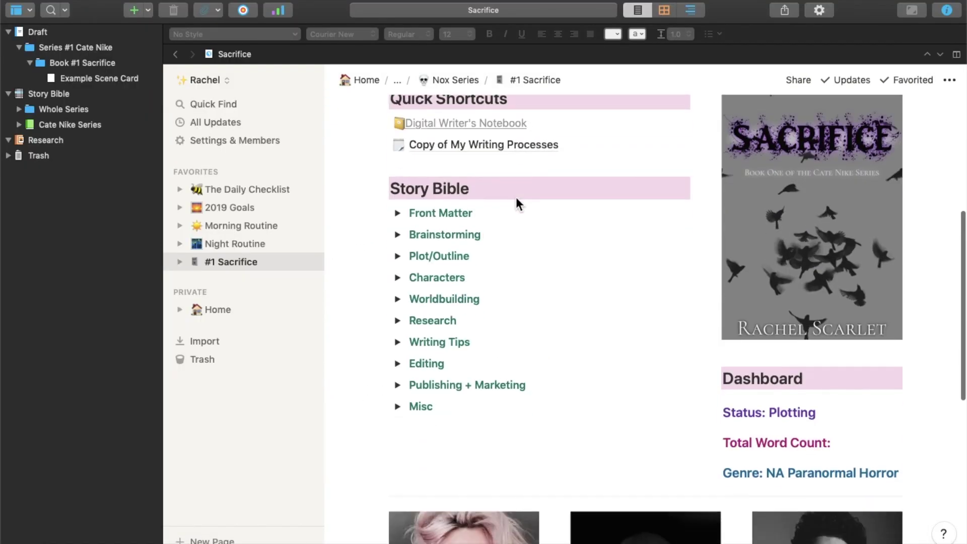
{"action": "scroll", "coordinate": [516, 197], "scroll_direction": "down", "scroll_amount": 7}
{"action": "scroll", "coordinate": [516, 197], "scroll_direction": "up", "scroll_amount": 5}
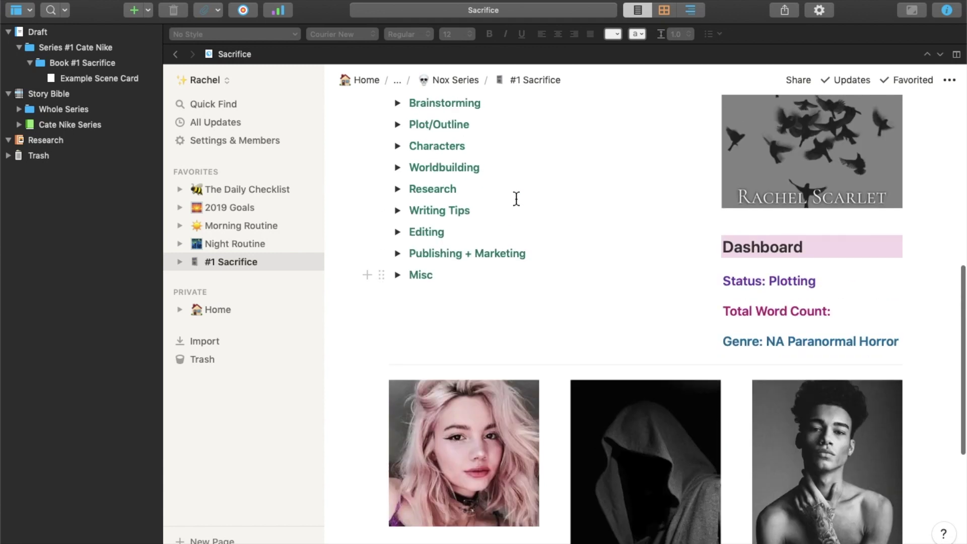
{"action": "scroll", "coordinate": [516, 198], "scroll_direction": "up", "scroll_amount": 7}
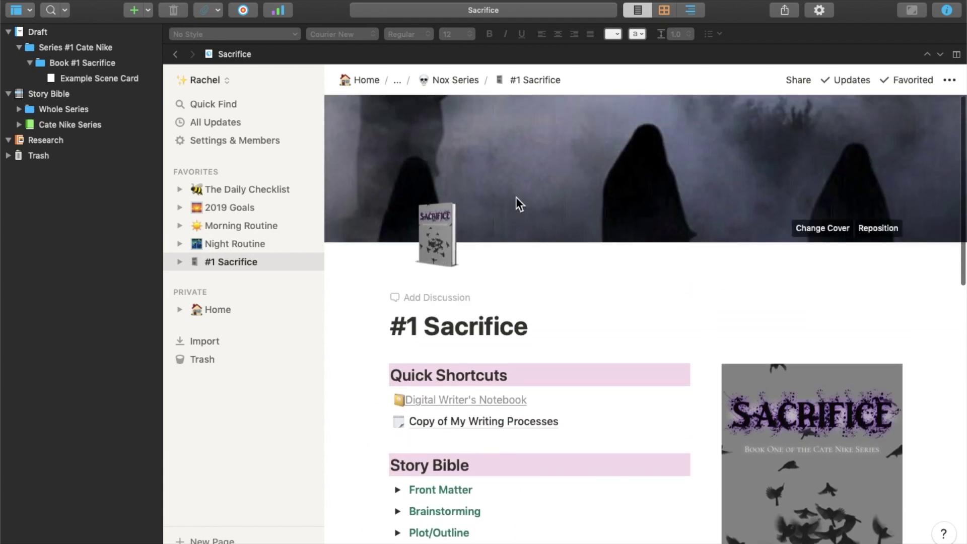
{"action": "scroll", "coordinate": [515, 205], "scroll_direction": "down", "scroll_amount": 1}
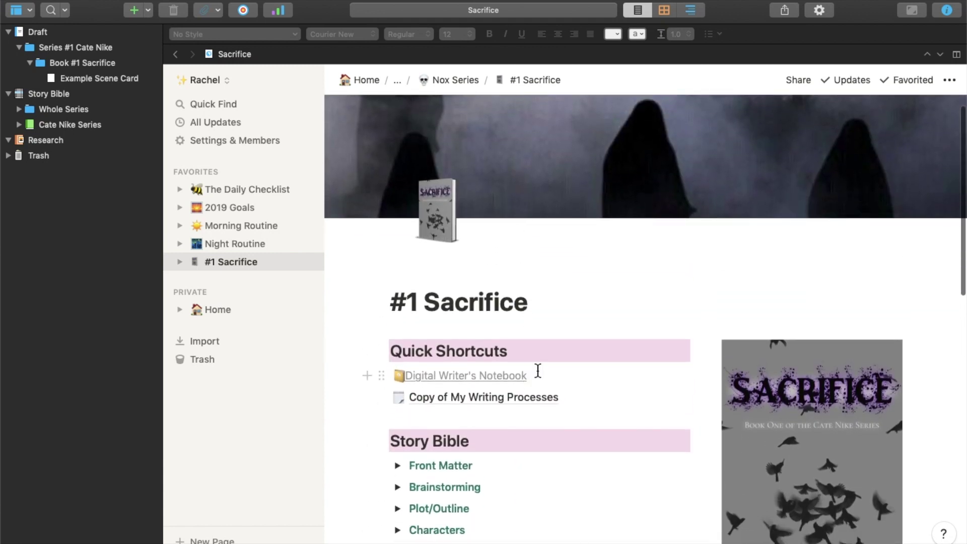
{"action": "left_click", "coordinate": [513, 351]}
{"action": "type", "text": "z"}
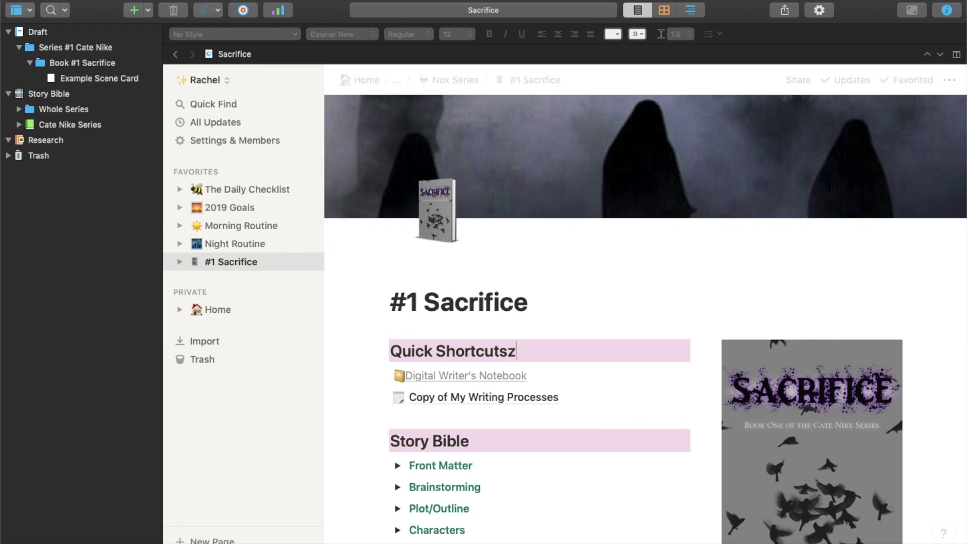
{"action": "mouse_move", "coordinate": [205, 536]}
{"action": "left_click", "coordinate": [156, 537]}
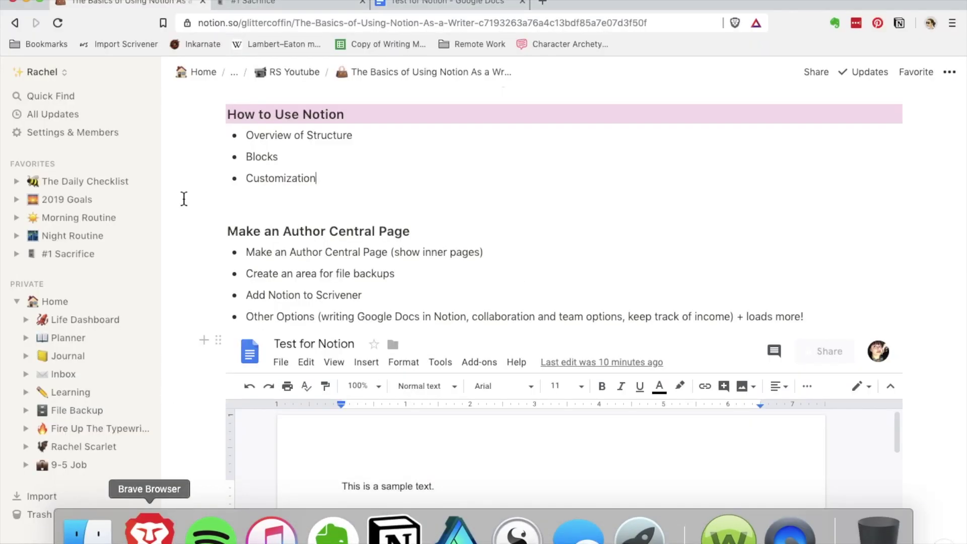
{"action": "left_click", "coordinate": [272, 4]}
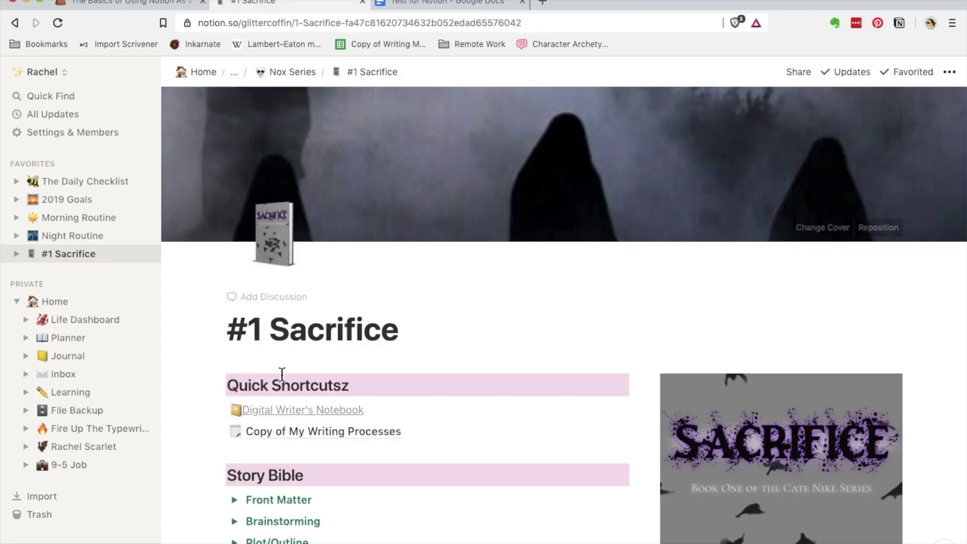
{"action": "left_click", "coordinate": [354, 390]}
{"action": "key", "text": "BackSpace"}
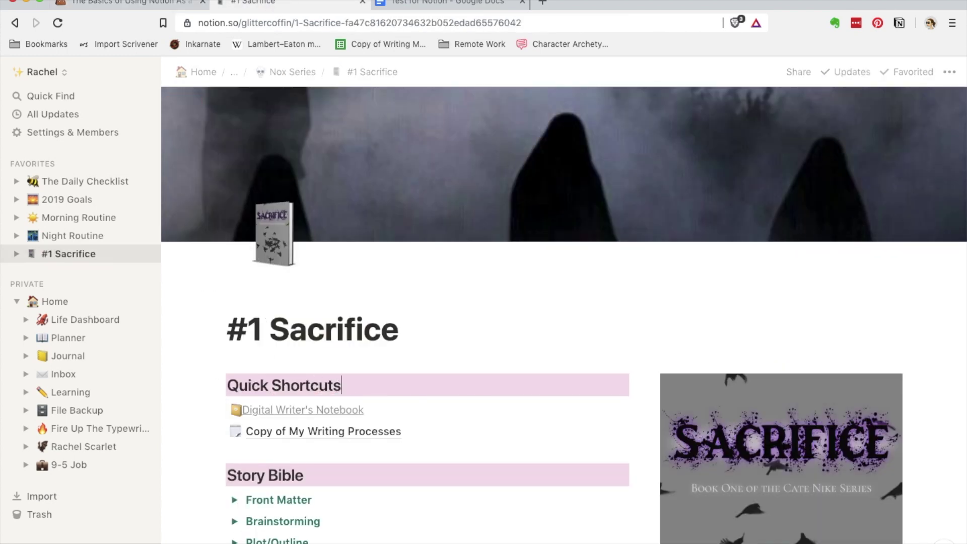
- View The Daily Checklist in Scrivener, then return to the browser's Basics page
{"action": "left_click", "coordinate": [517, 528]}
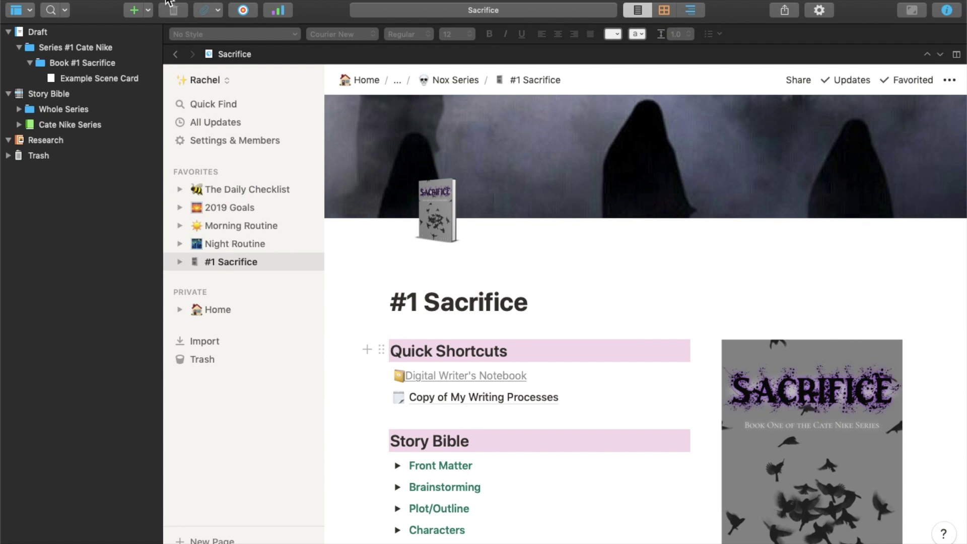
{"action": "left_click", "coordinate": [150, 10]}
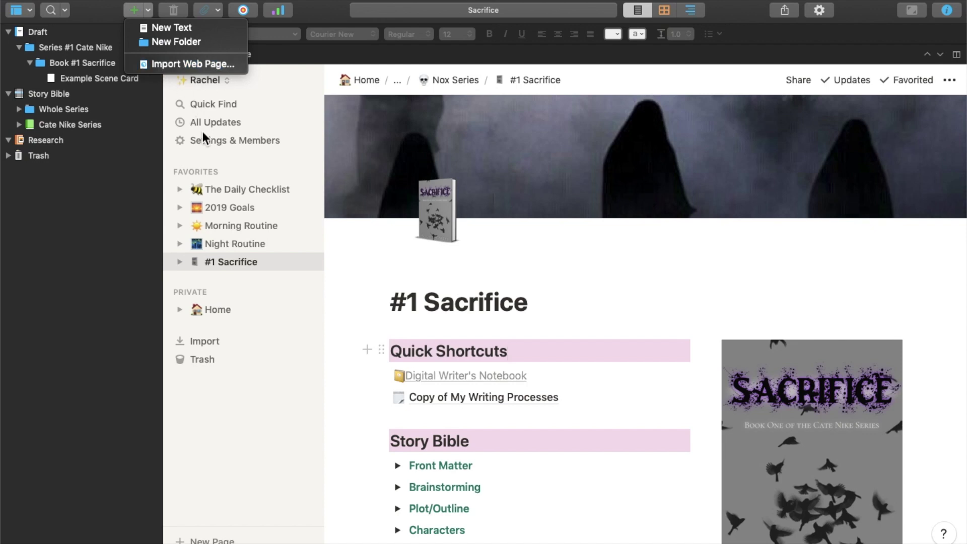
{"action": "left_click", "coordinate": [139, 323]}
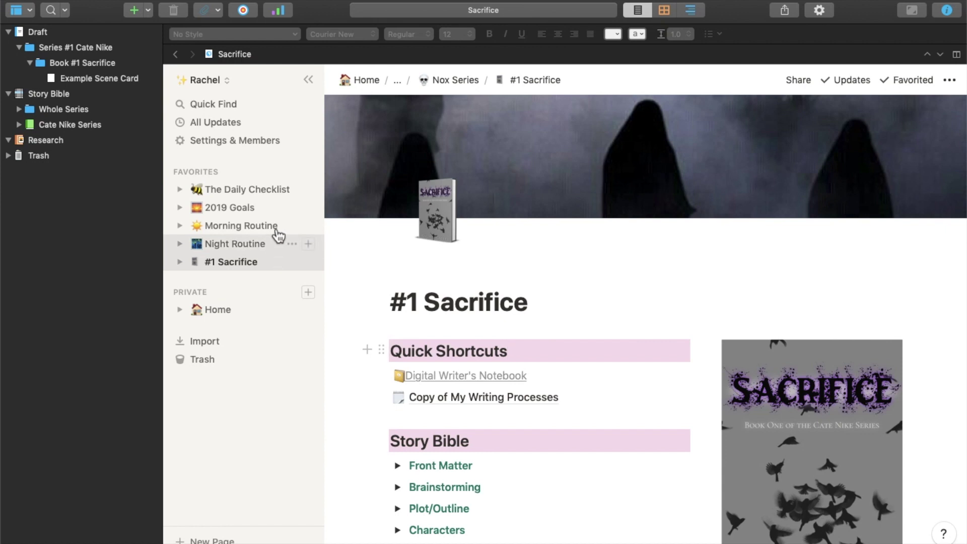
{"action": "left_click", "coordinate": [249, 192]}
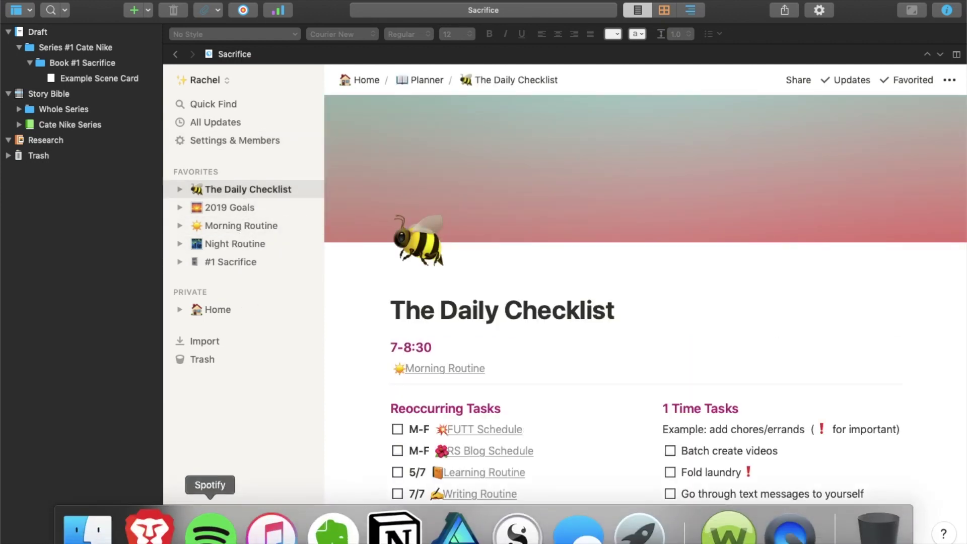
{"action": "left_click", "coordinate": [150, 528]}
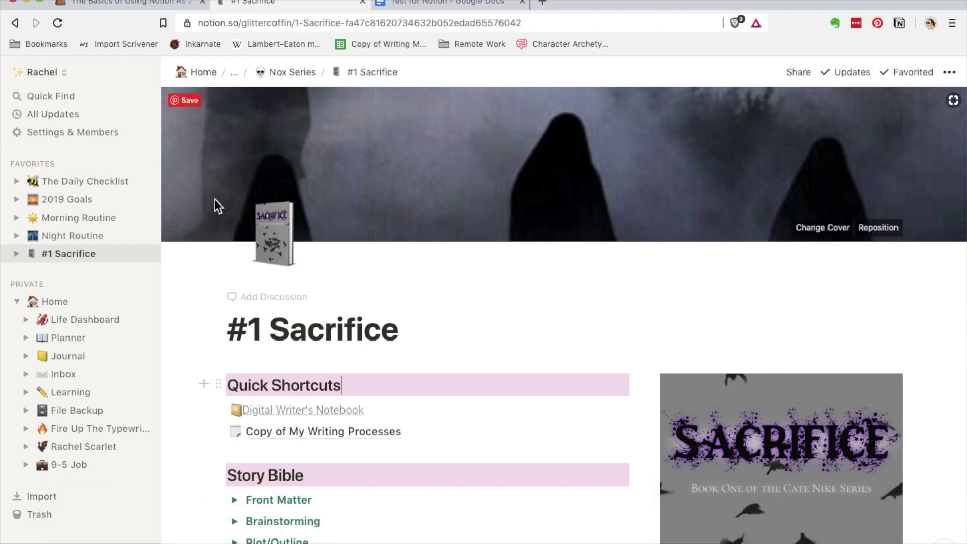
{"action": "left_click", "coordinate": [155, 2]}
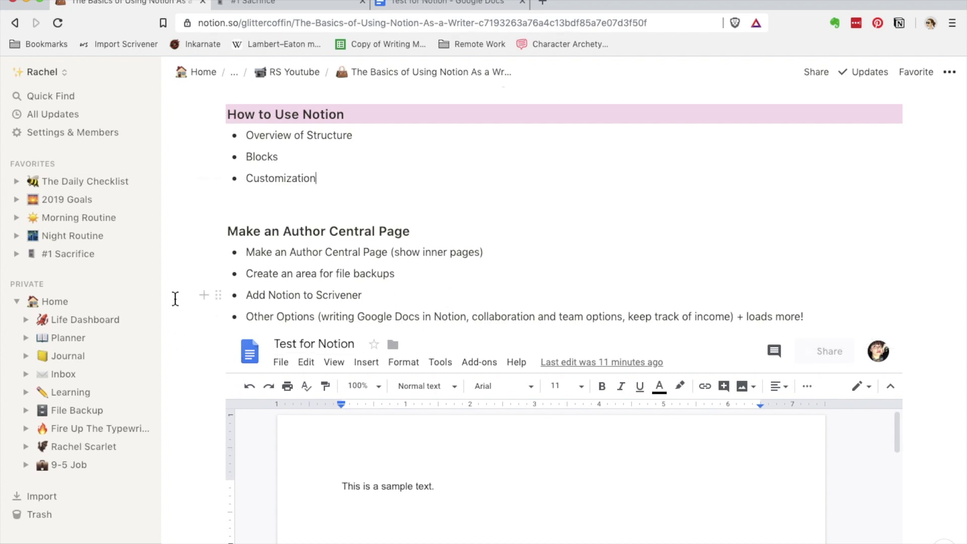
- Open the block-type list below Other Options and close it with Esc without inserting anything
{"action": "scroll", "coordinate": [174, 300], "scroll_direction": "down", "scroll_amount": 1}
{"action": "scroll", "coordinate": [175, 298], "scroll_direction": "down", "scroll_amount": 1}
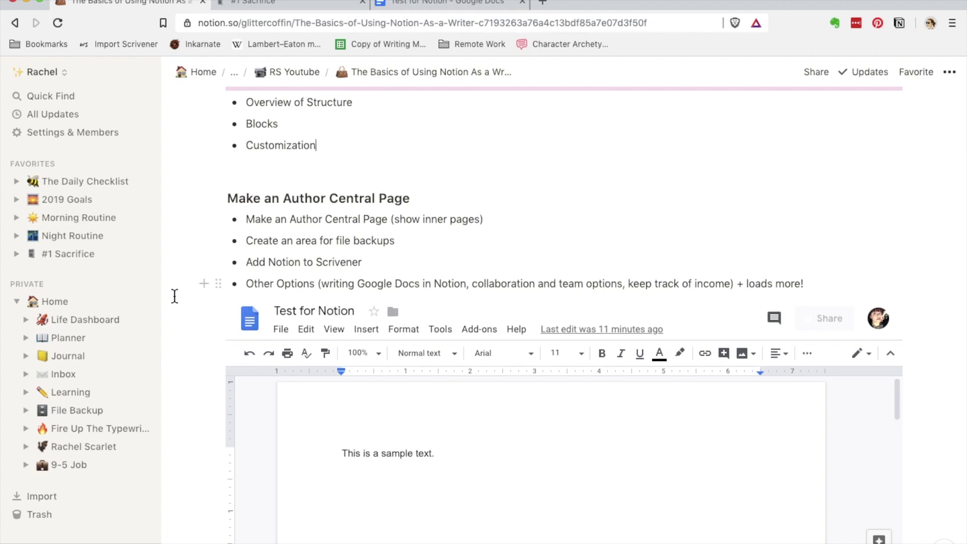
{"action": "scroll", "coordinate": [173, 296], "scroll_direction": "down", "scroll_amount": 7}
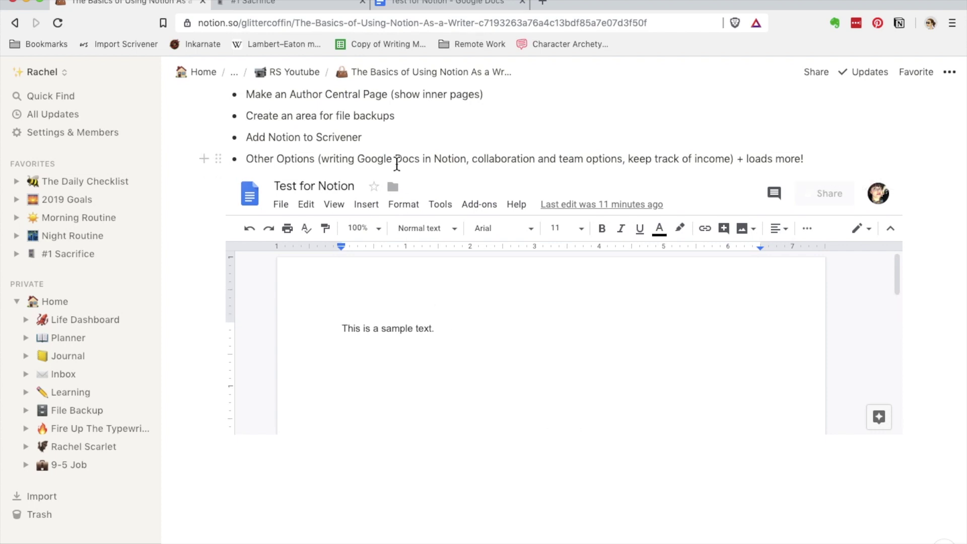
{"action": "left_click", "coordinate": [204, 159]}
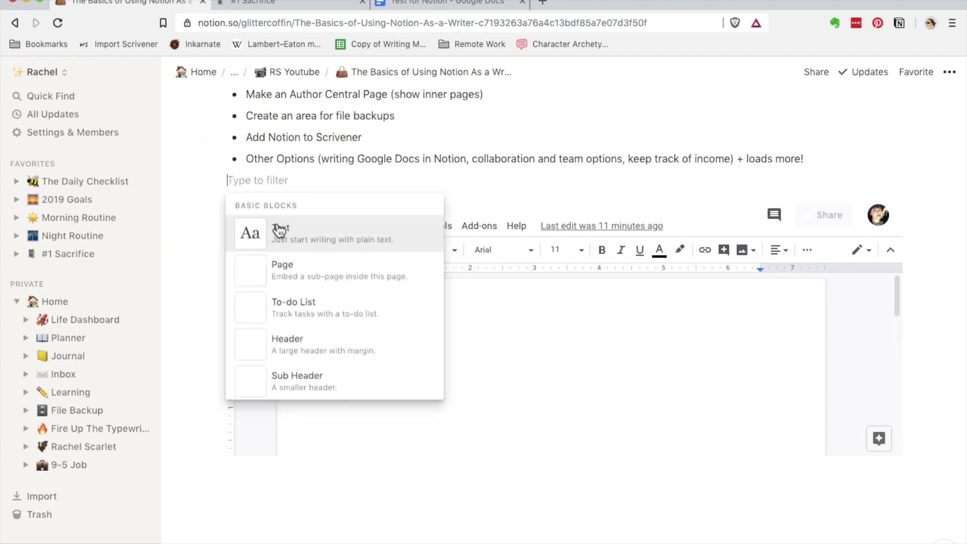
{"action": "scroll", "coordinate": [297, 270], "scroll_direction": "down", "scroll_amount": 15}
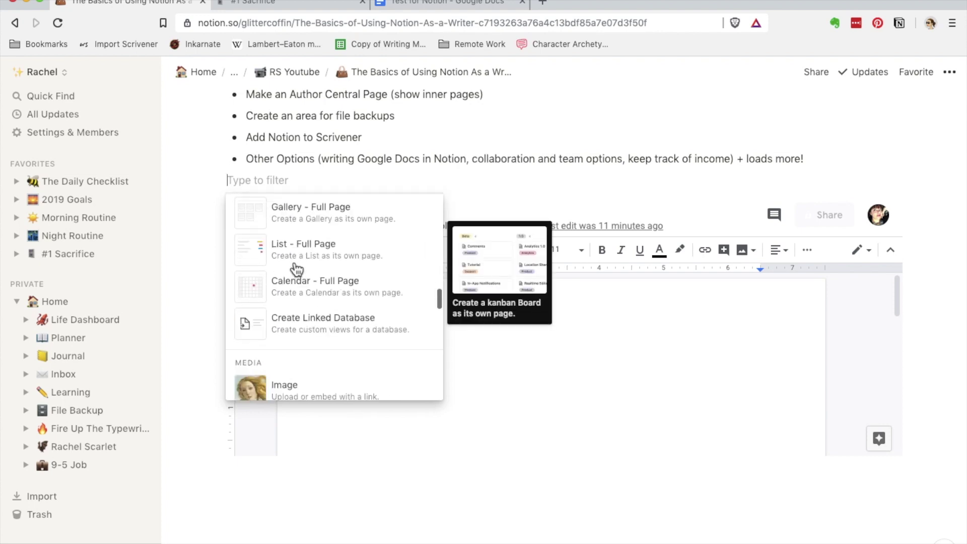
{"action": "scroll", "coordinate": [297, 269], "scroll_direction": "down", "scroll_amount": 8}
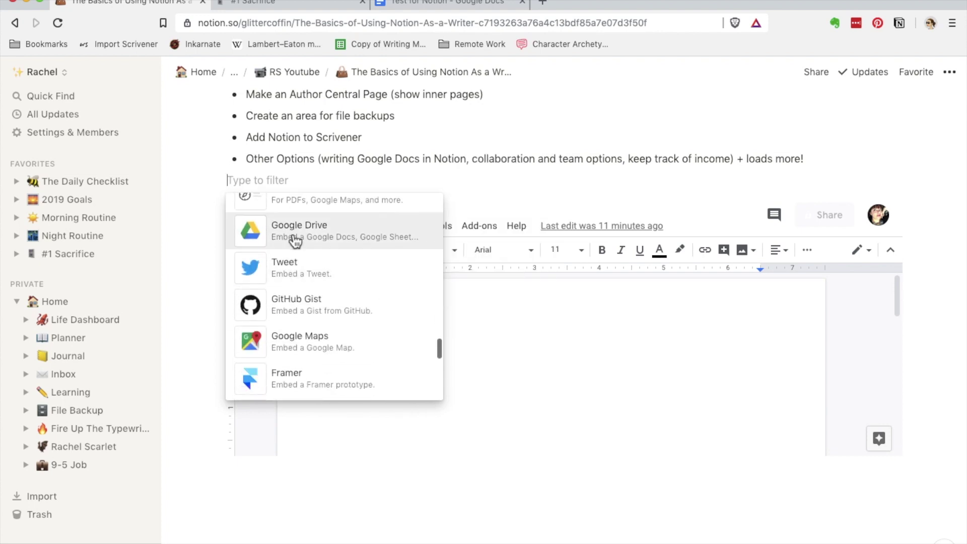
{"action": "key", "text": "Escape"}
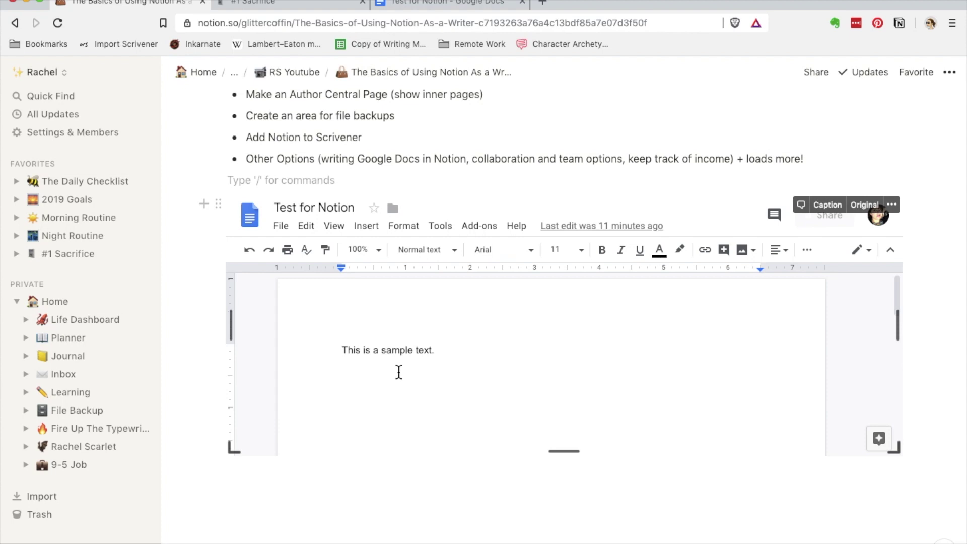
- Extend the embedded Doc to 'This is a sample text. Write.' and verify it in Google Docs
{"action": "left_click", "coordinate": [448, 350]}
{"action": "type", "text": "Write."}
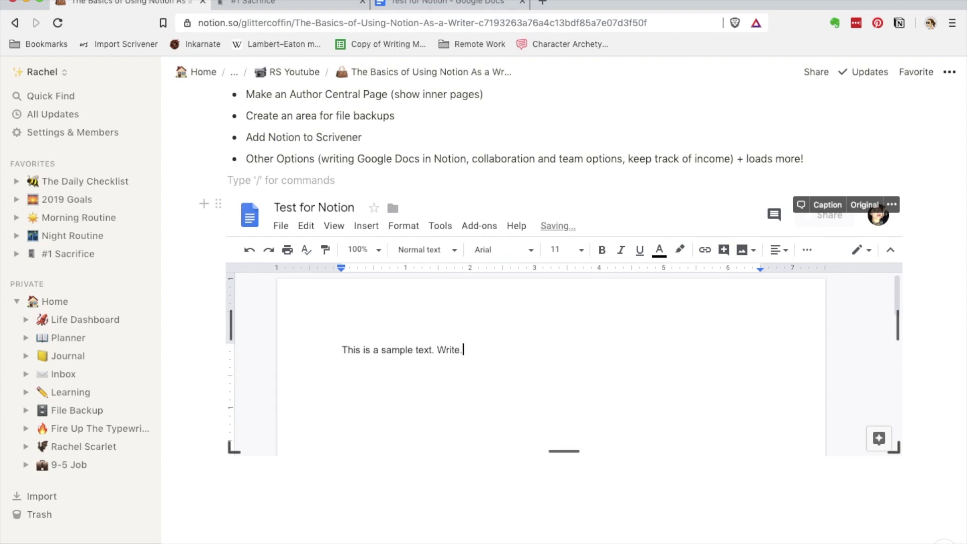
{"action": "left_click", "coordinate": [450, 4]}
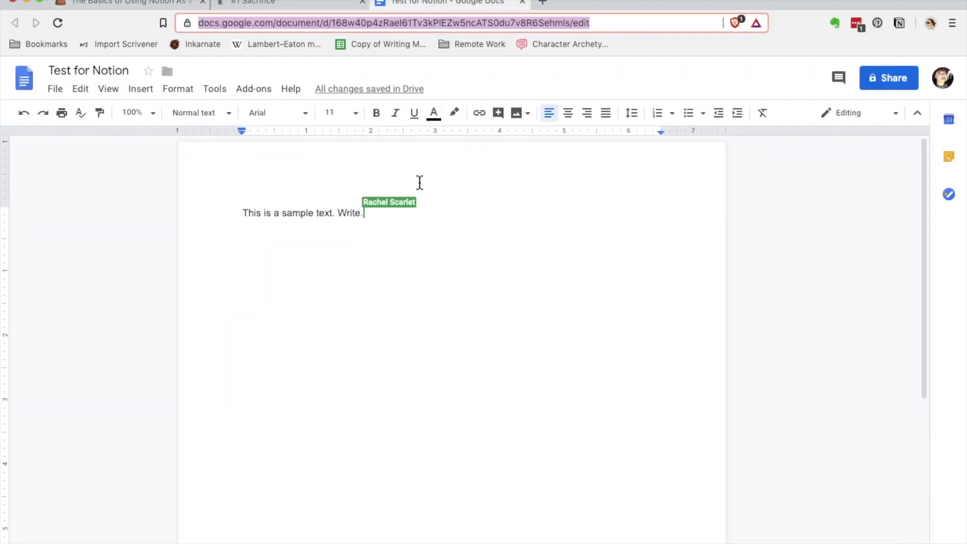
{"action": "left_click", "coordinate": [121, 4]}
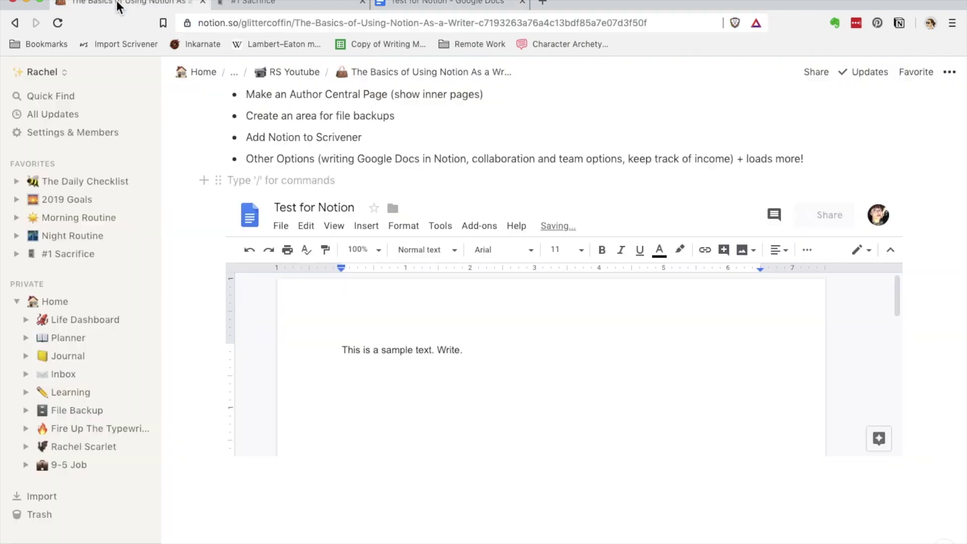
{"action": "left_click", "coordinate": [470, 162]}
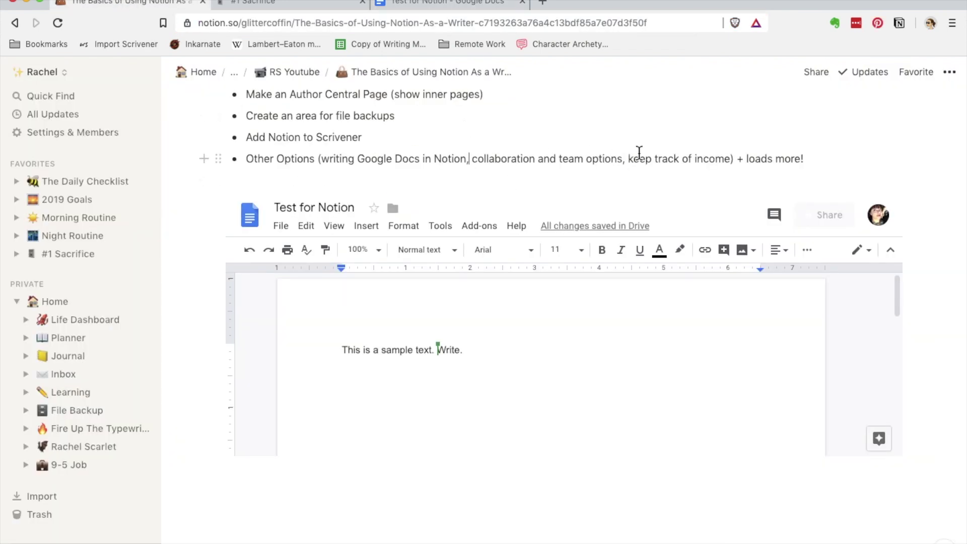
{"action": "scroll", "coordinate": [646, 147], "scroll_direction": "up", "scroll_amount": 6}
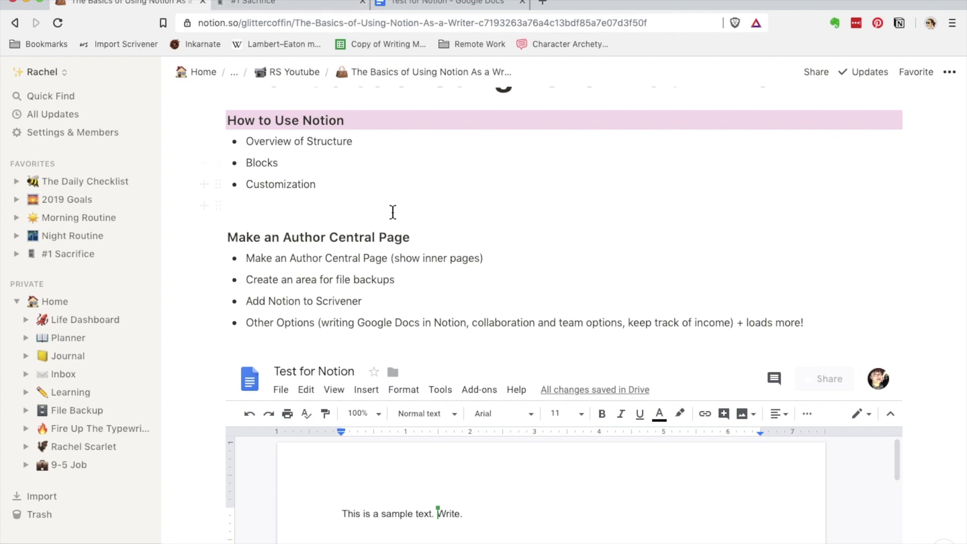
{"action": "scroll", "coordinate": [391, 215], "scroll_direction": "up", "scroll_amount": 3}
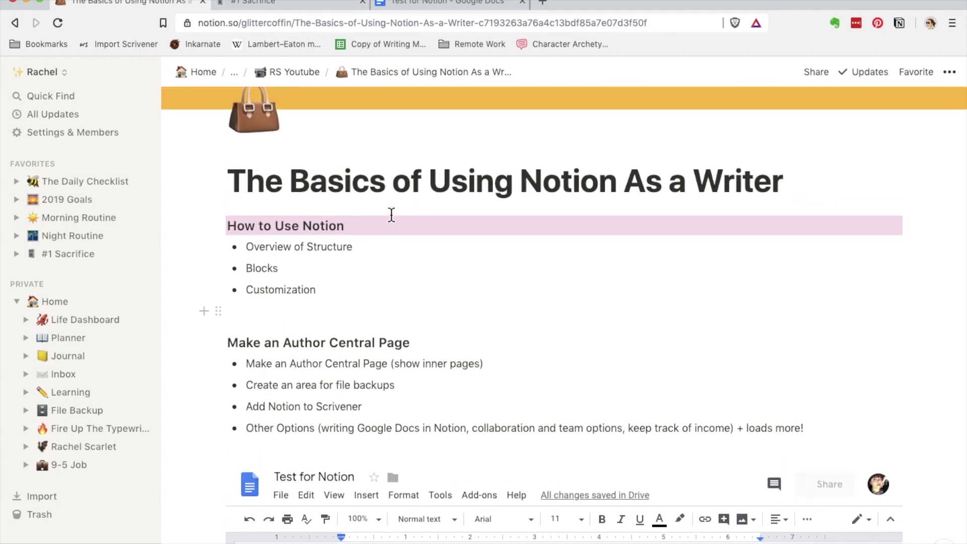
{"action": "scroll", "coordinate": [391, 215], "scroll_direction": "up", "scroll_amount": 3}
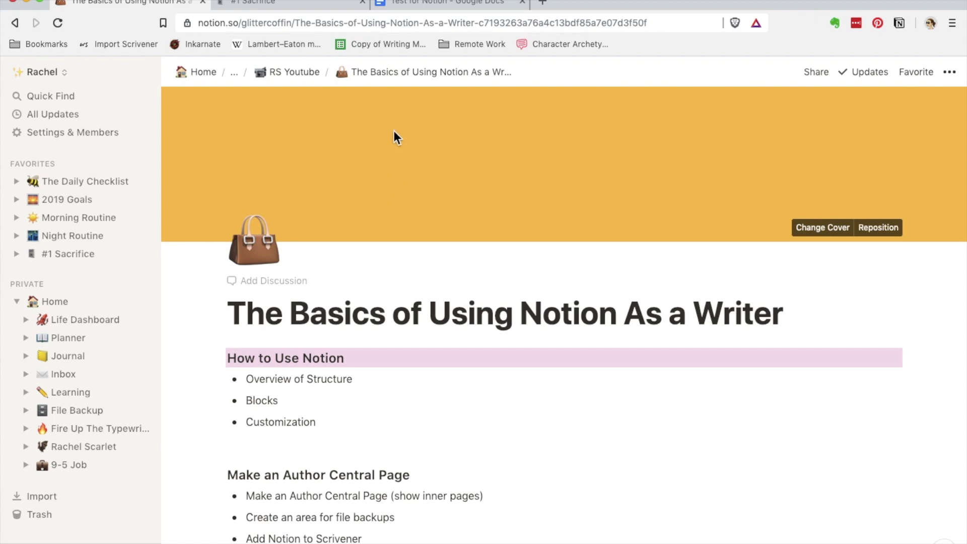
{"action": "scroll", "coordinate": [375, 248], "scroll_direction": "down", "scroll_amount": 2}
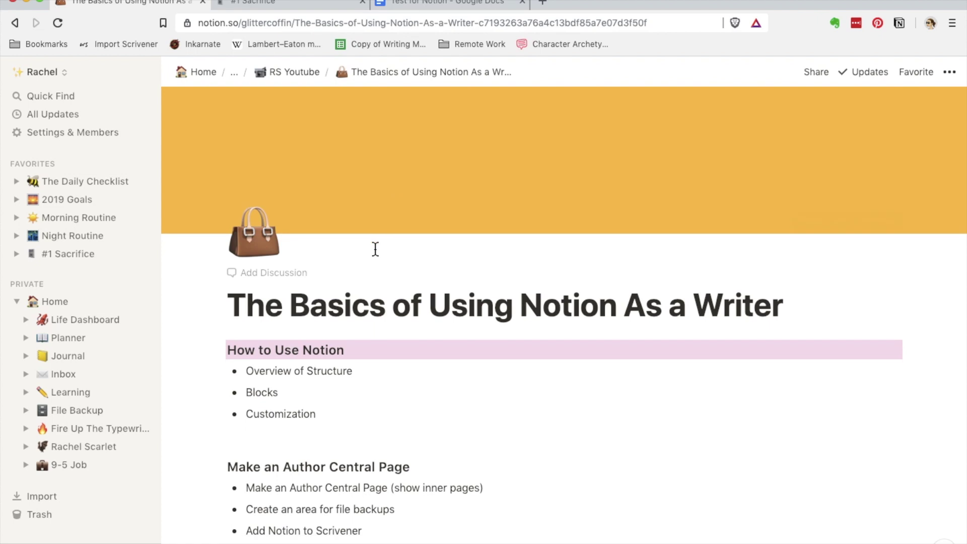
{"action": "scroll", "coordinate": [375, 248], "scroll_direction": "down", "scroll_amount": 2}
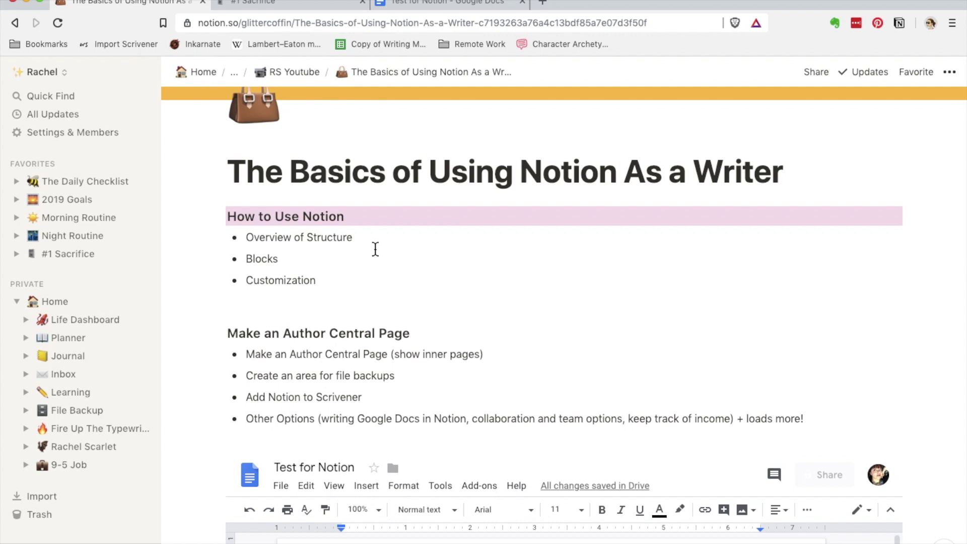
- Go from the author hub to the Writing Project Template page and review its Quick Shortcuts and Story Bible
{"action": "left_click", "coordinate": [95, 447]}
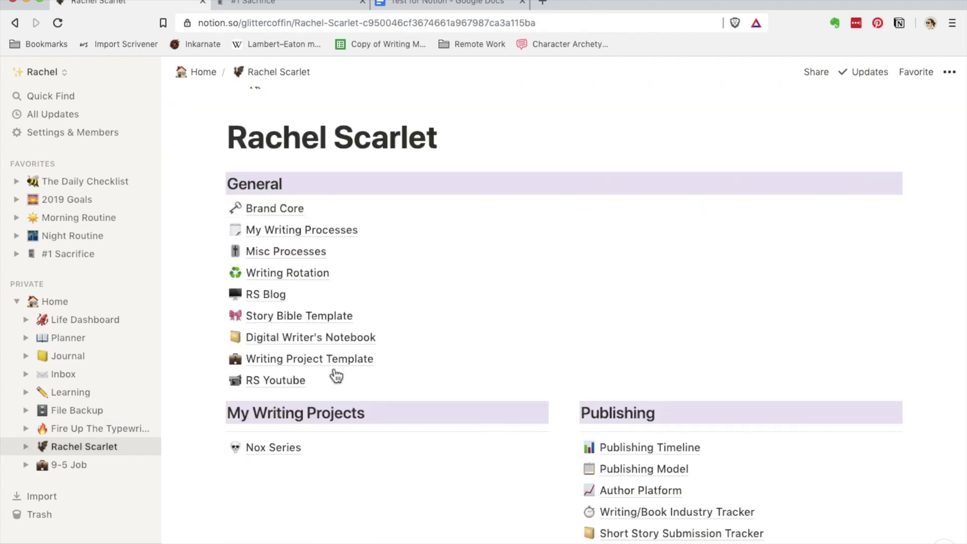
{"action": "left_click", "coordinate": [331, 358]}
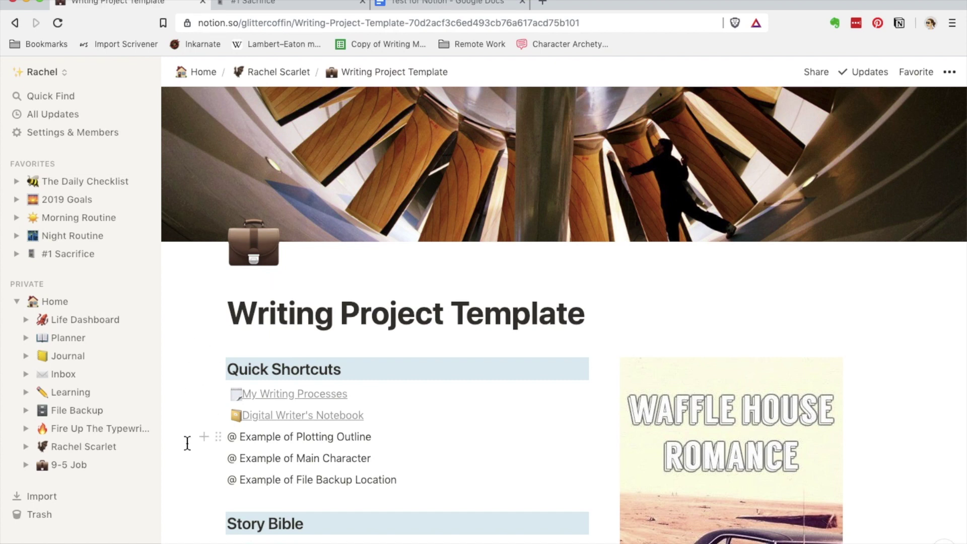
{"action": "scroll", "coordinate": [186, 442], "scroll_direction": "down", "scroll_amount": 10}
{"action": "scroll", "coordinate": [187, 443], "scroll_direction": "down", "scroll_amount": 3}
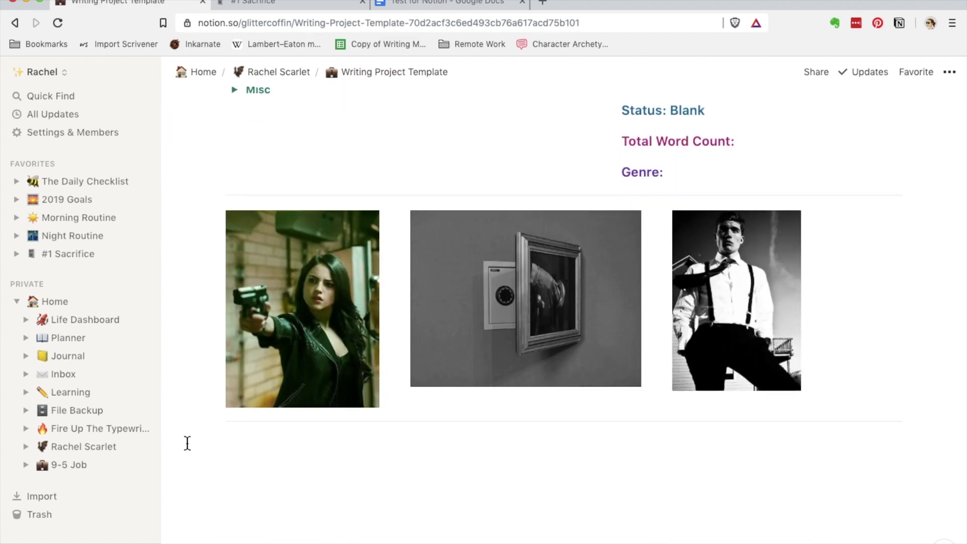
{"action": "scroll", "coordinate": [187, 443], "scroll_direction": "up", "scroll_amount": 12}
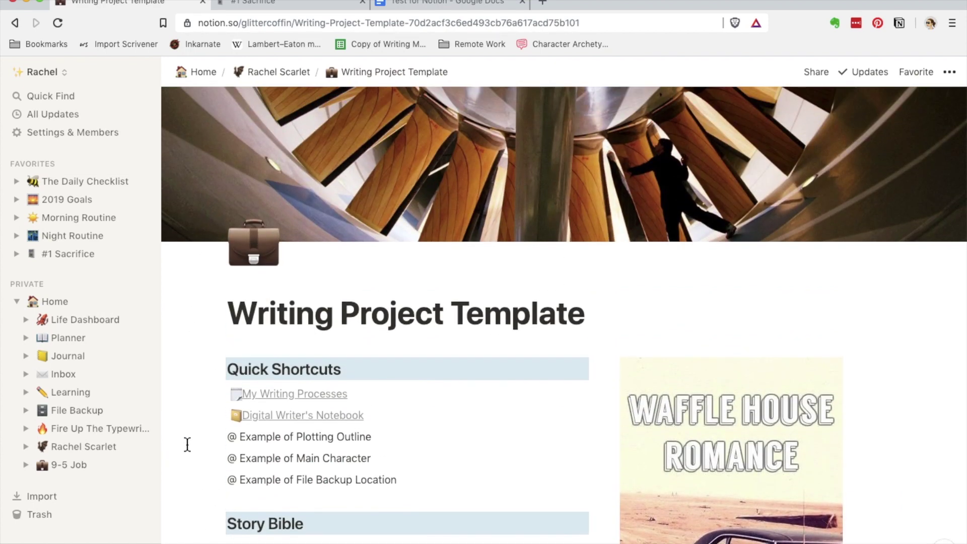